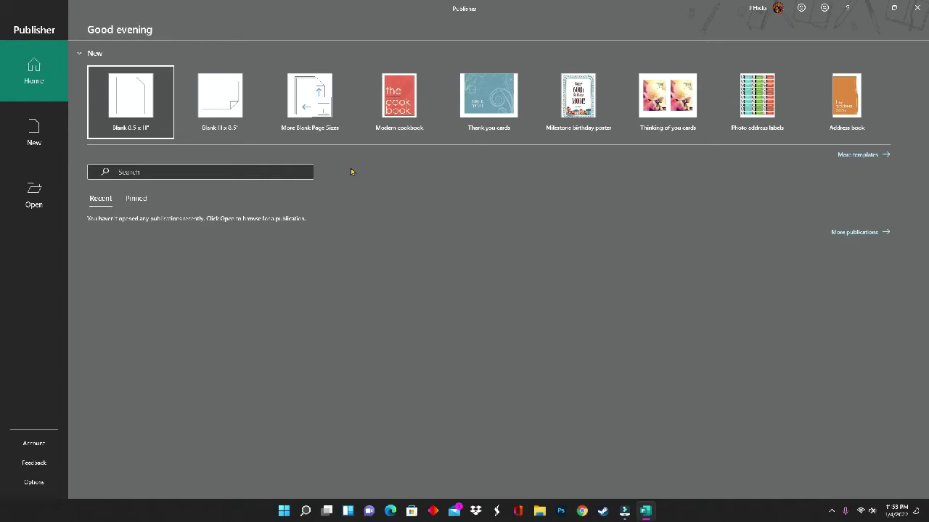
Start a custom page size for a new publication, setting the width to 2.25" and the height to 1.25"
left_click(319, 103)
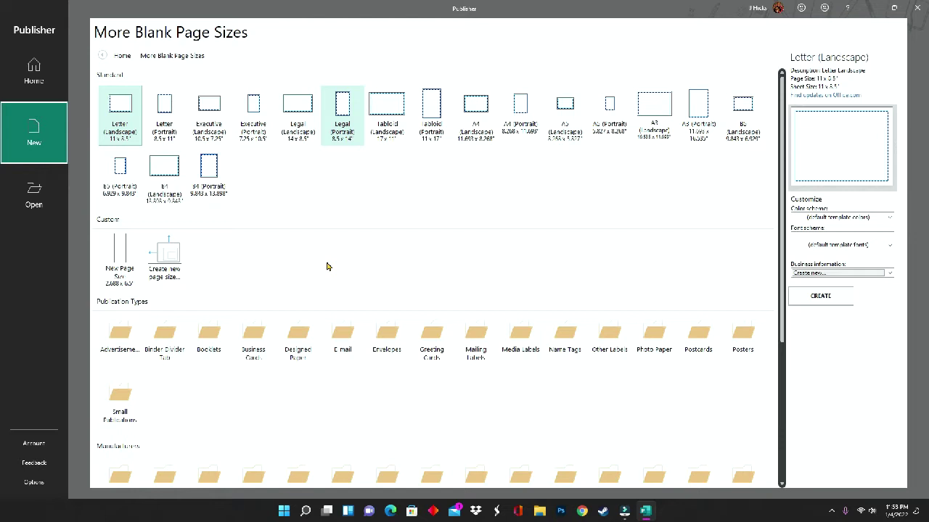
left_click(159, 245)
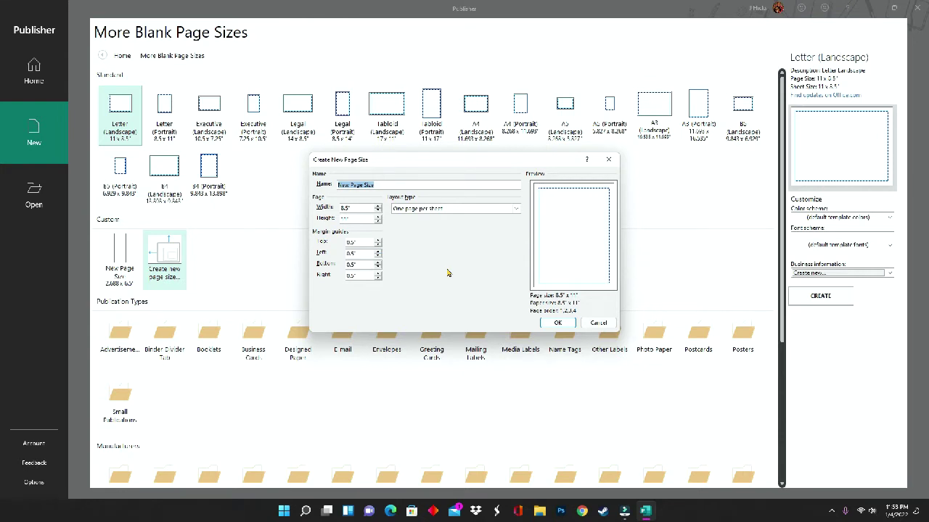
left_click(354, 209)
key("BackSpace")
key("BackSpace")
key("BackSpace")
type("2.25")
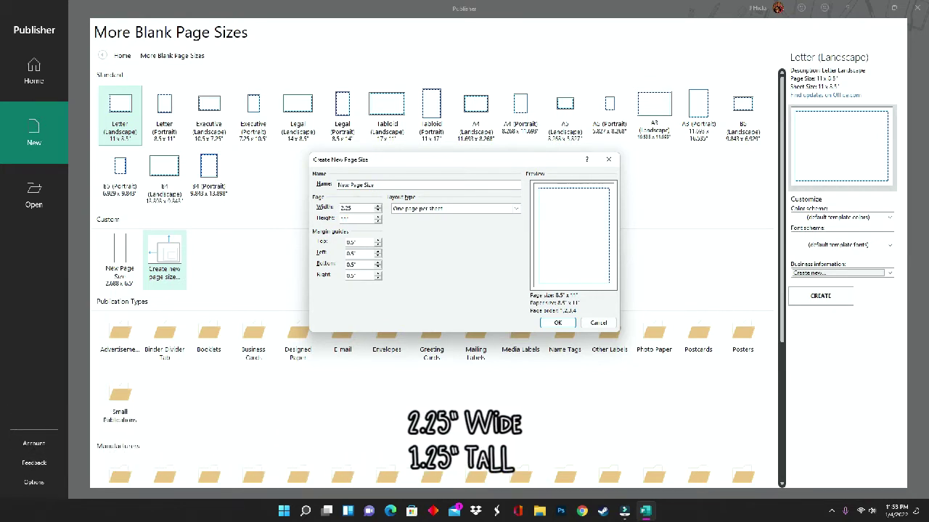
left_click(354, 219)
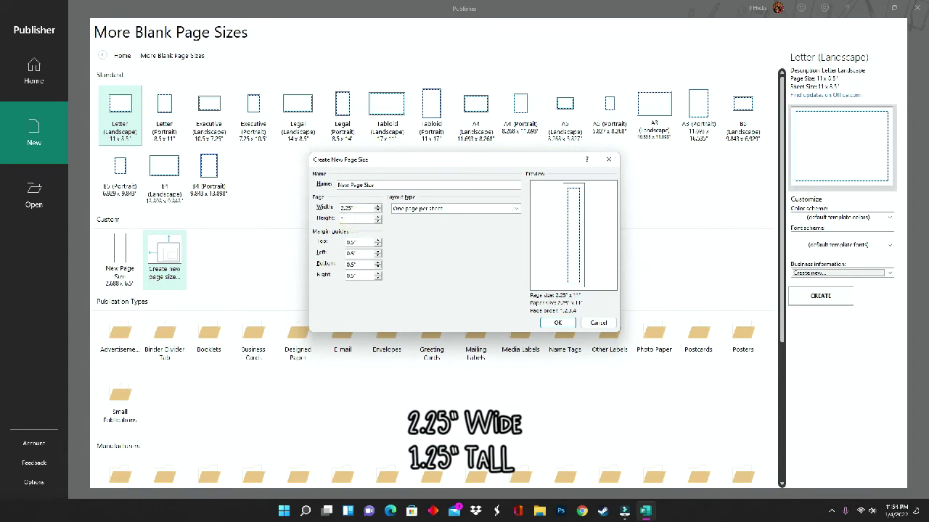
type("1.25")
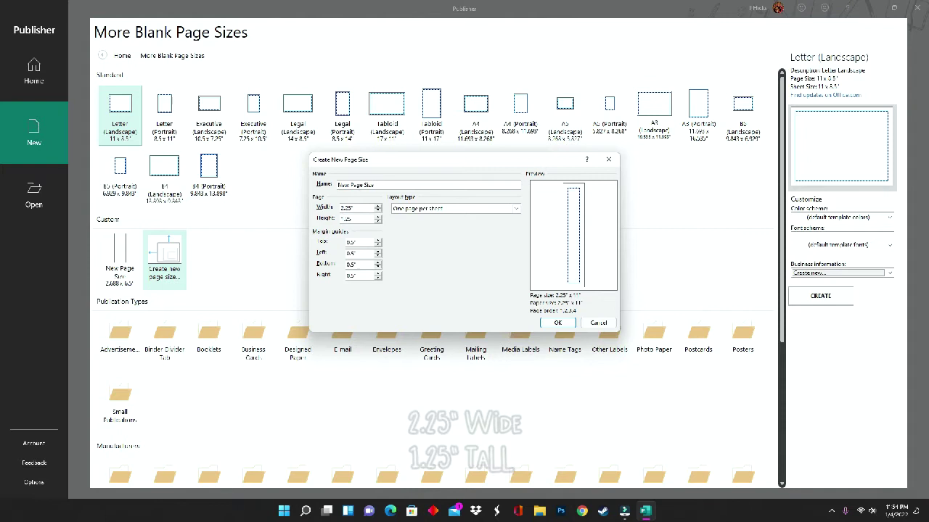
Set all four margin guides to 0 and create the blank publication with this page size
left_click(356, 244)
type("0")
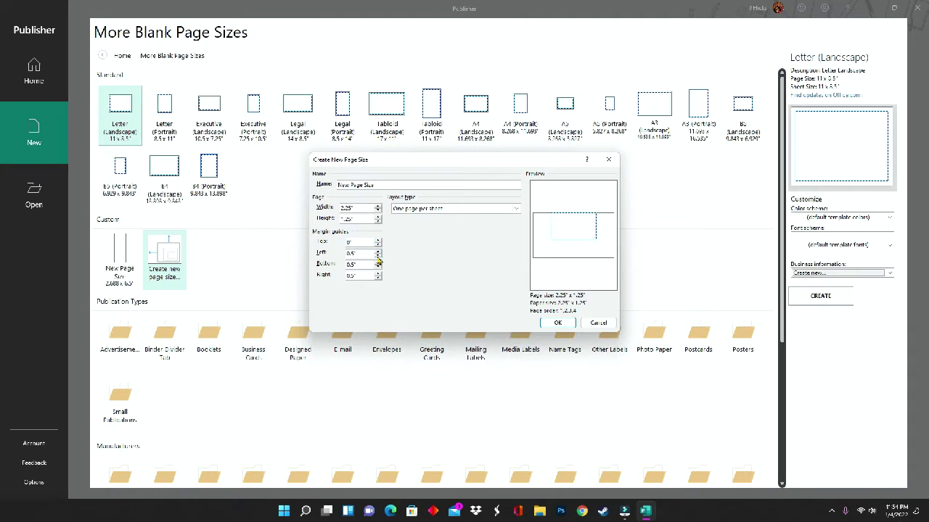
key("Tab")
type("0")
left_click(378, 267)
left_click(378, 279)
left_click(557, 323)
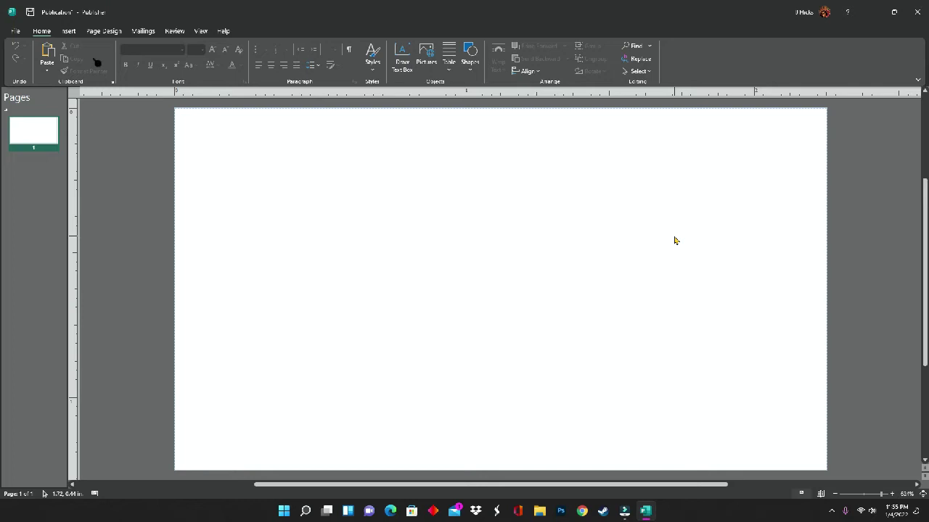
Start a new WordArt object and enter FRAGILE as its text
left_click(68, 31)
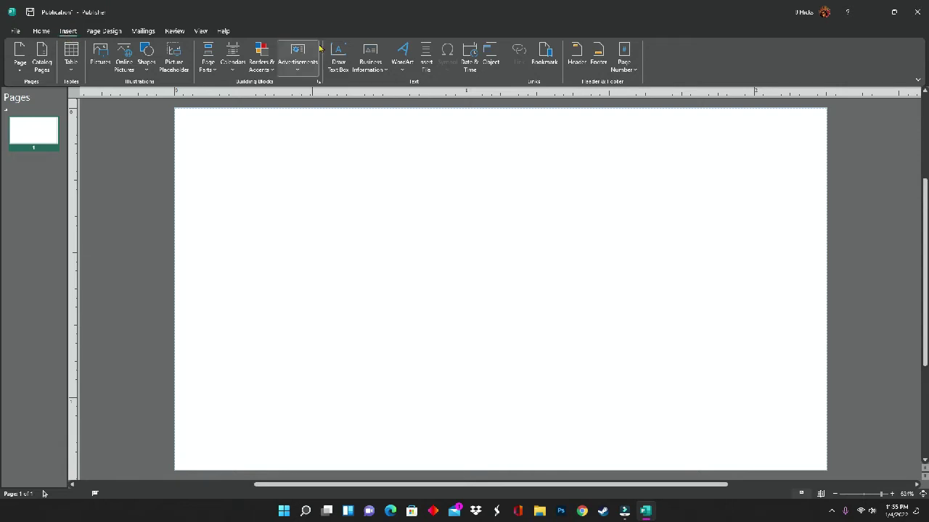
left_click(402, 54)
key("Escape")
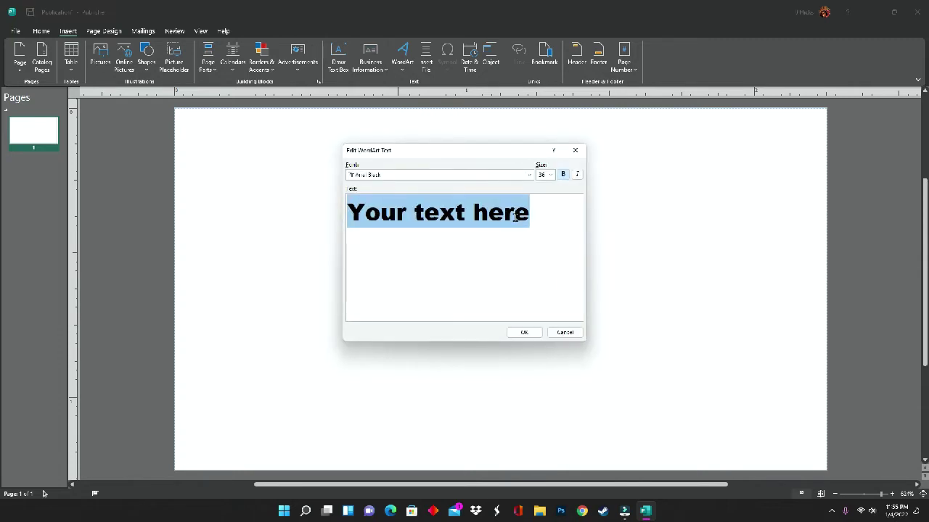
key("Caps_Lock")
type("FRAGILE")
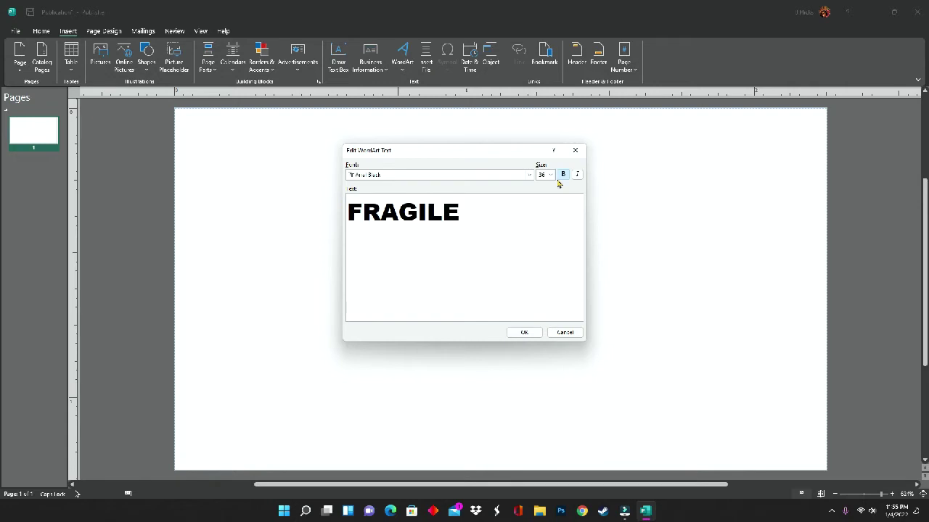
Set the WordArt font to Arkina Sans and place the lettering near the page's upper edge
double_click(505, 207)
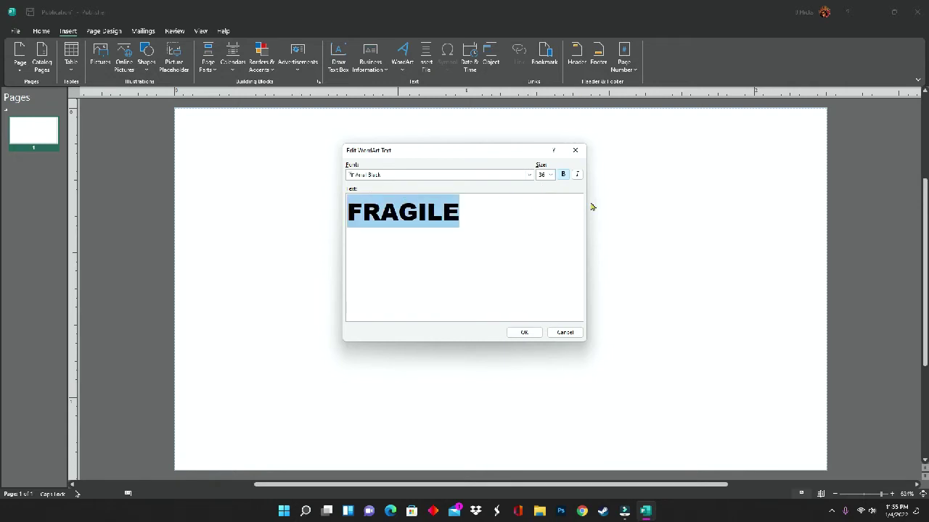
left_click(529, 176)
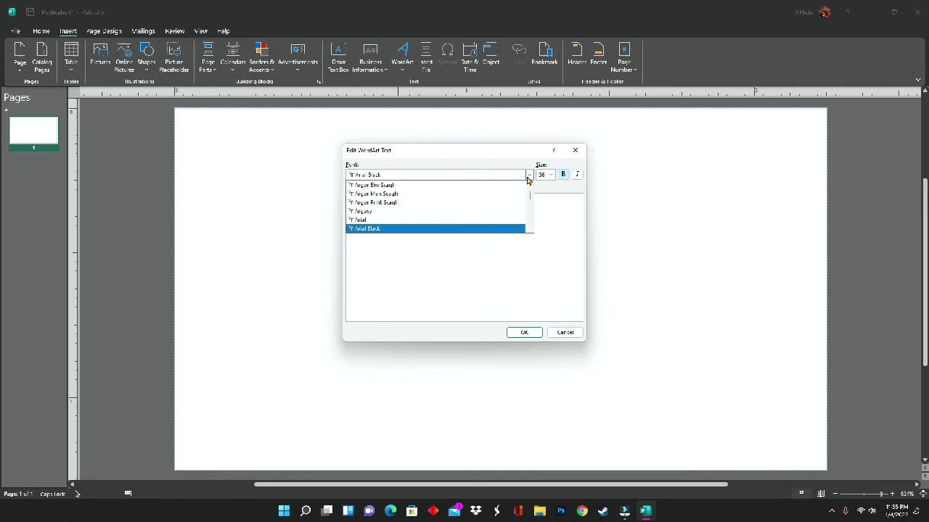
scroll(447, 210, "down", 4)
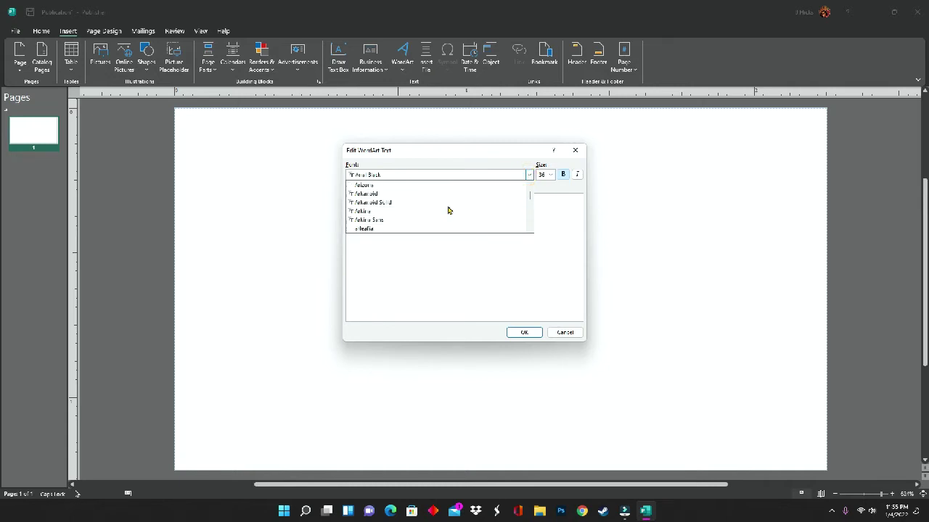
left_click(448, 211)
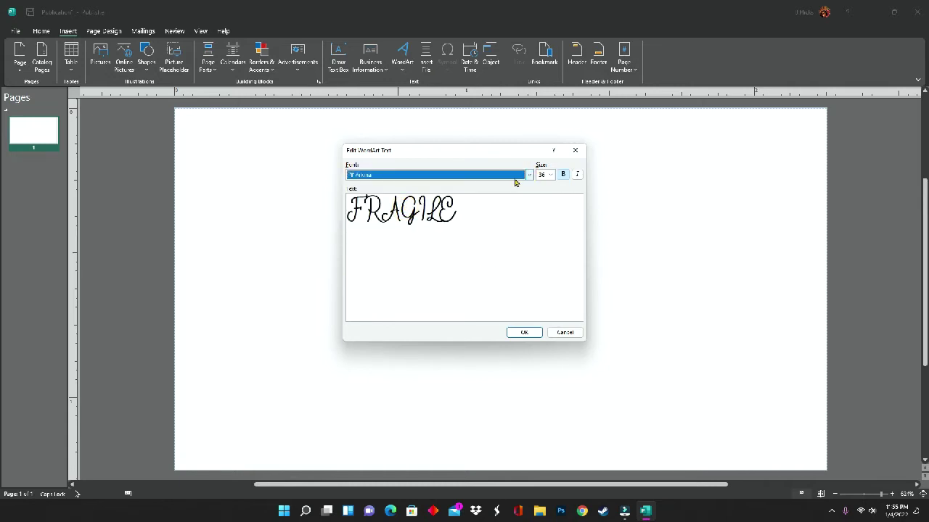
left_click(516, 178)
left_click(450, 218)
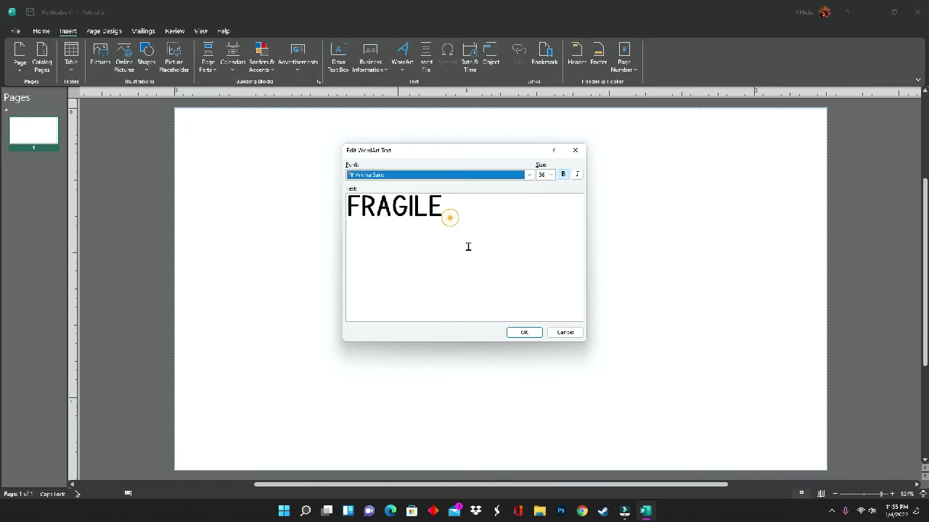
left_click(516, 332)
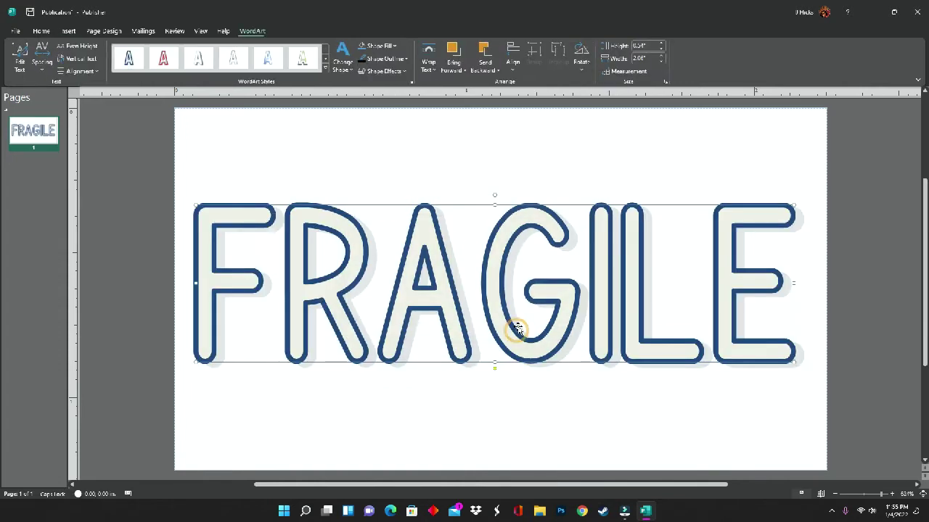
left_click_drag(483, 285, 485, 214)
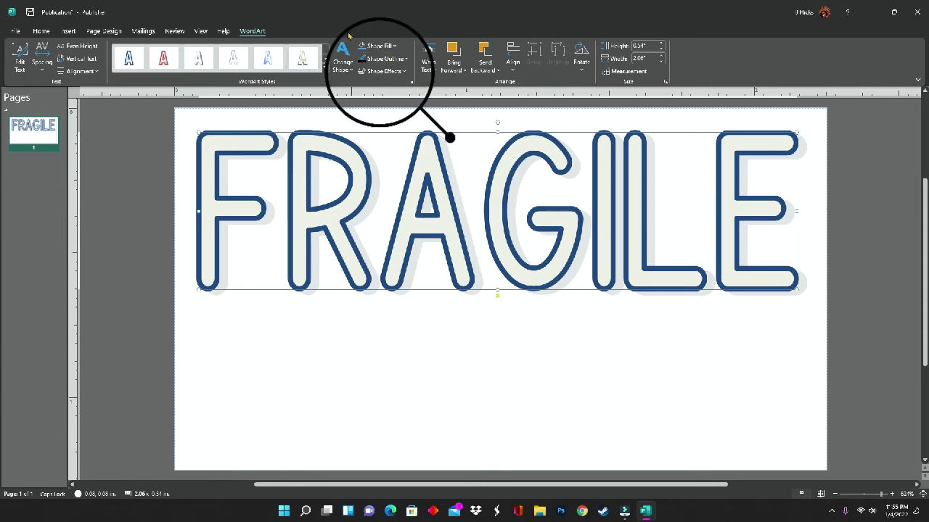
Fill the FRAGILE lettering with black and remove its outline
left_click(390, 48)
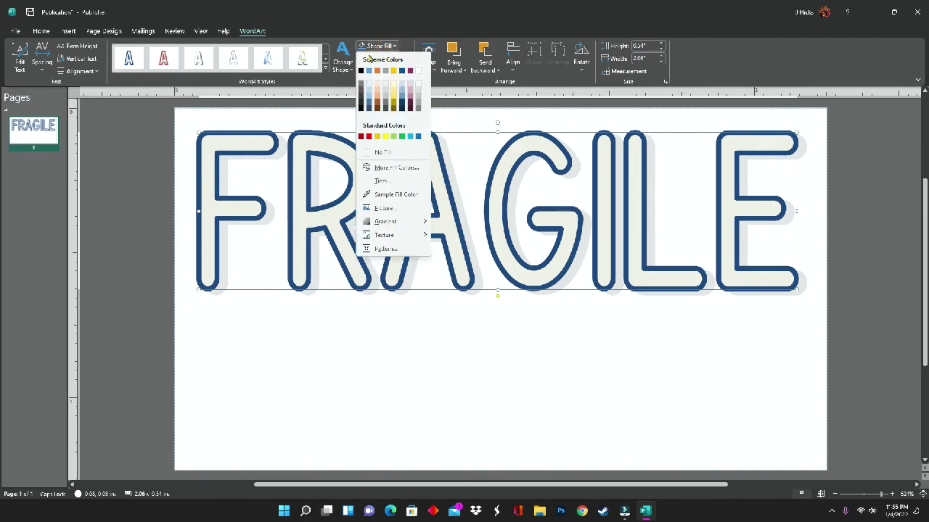
left_click(361, 71)
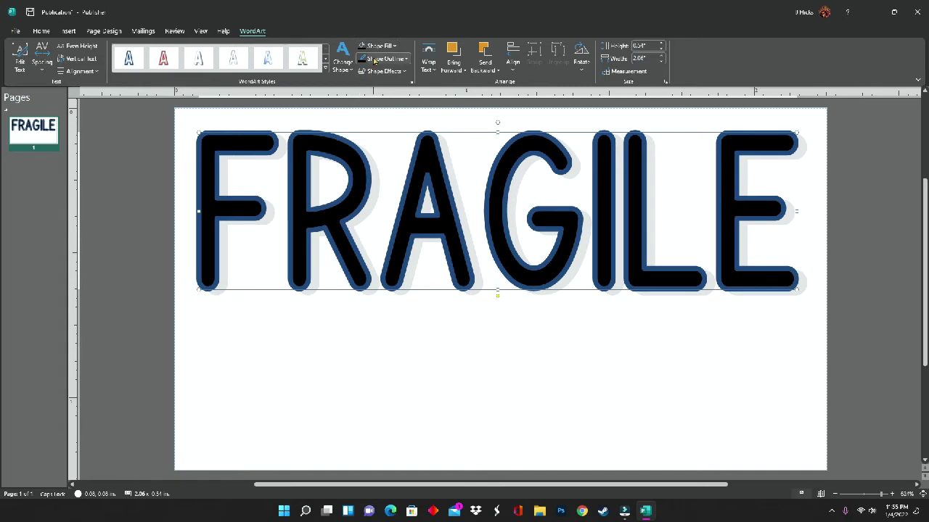
left_click(376, 61)
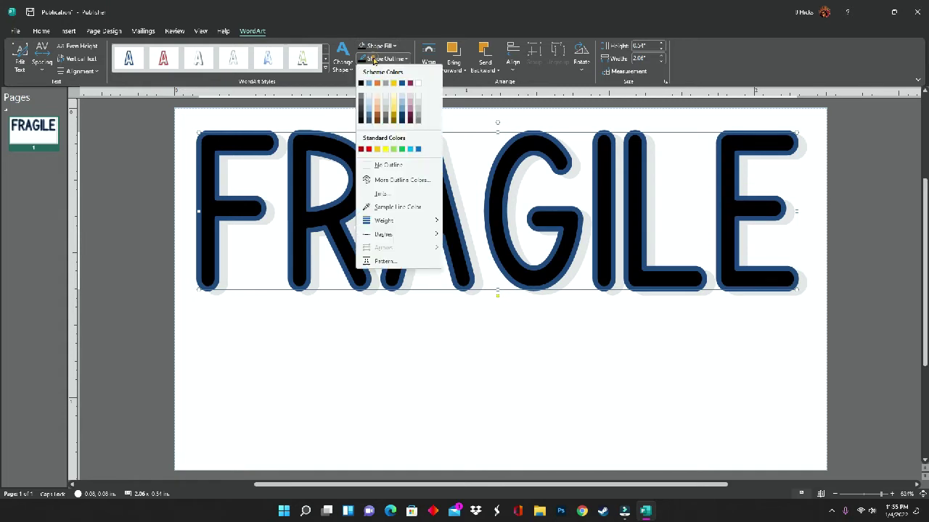
left_click(377, 166)
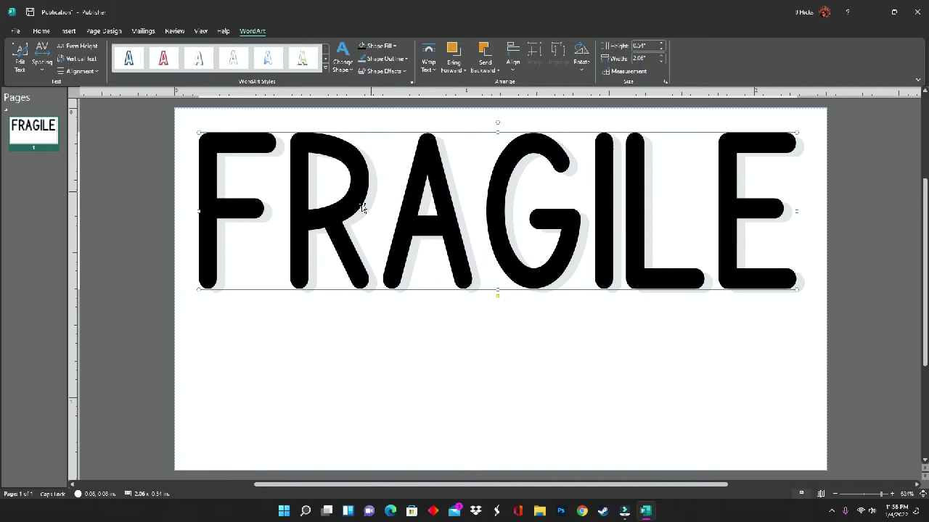
Remove the shadow effect from the FRAGILE lettering
left_click(388, 72)
mouse_move(392, 90)
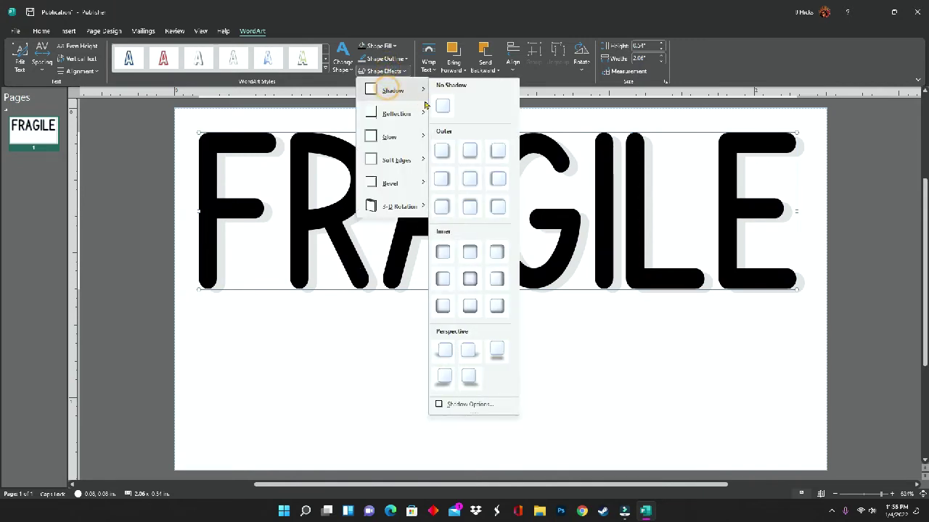
left_click(449, 106)
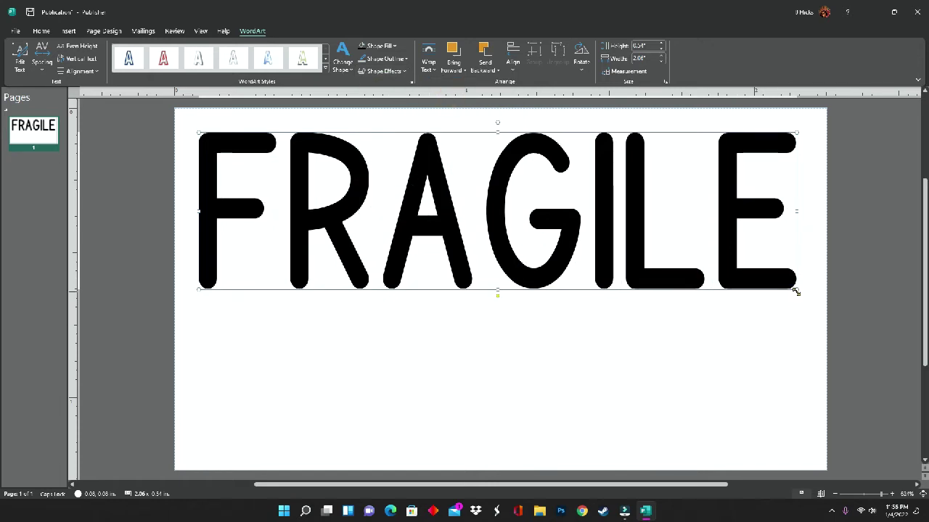
Shrink the FRAGILE WordArt to about 1.41 × 0.47 in and position it about 0.13, 0.11 in from the page's upper-left corner
left_click_drag(796, 290, 606, 267)
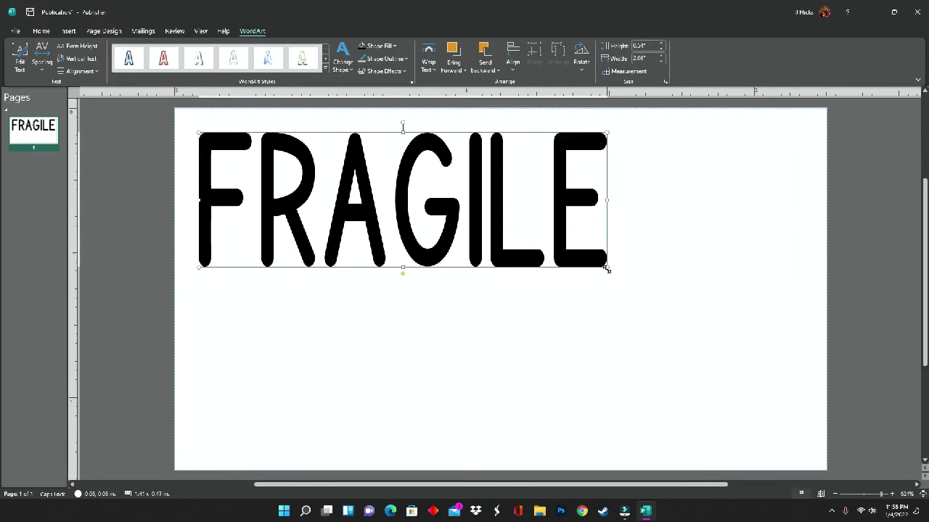
left_click(396, 216)
left_click_drag(399, 204, 414, 214)
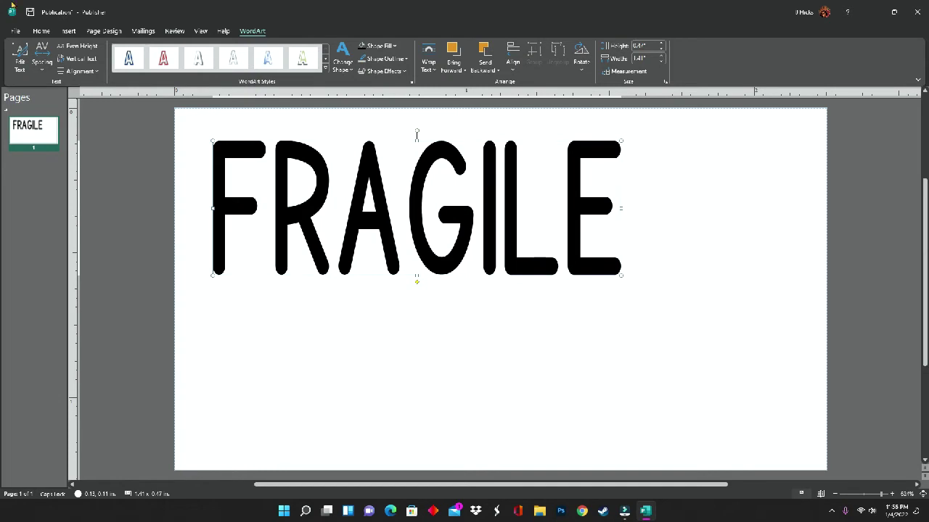
Deselect the WordArt and search the online pictures for BEE CLIPART
left_click(68, 32)
left_click(585, 302)
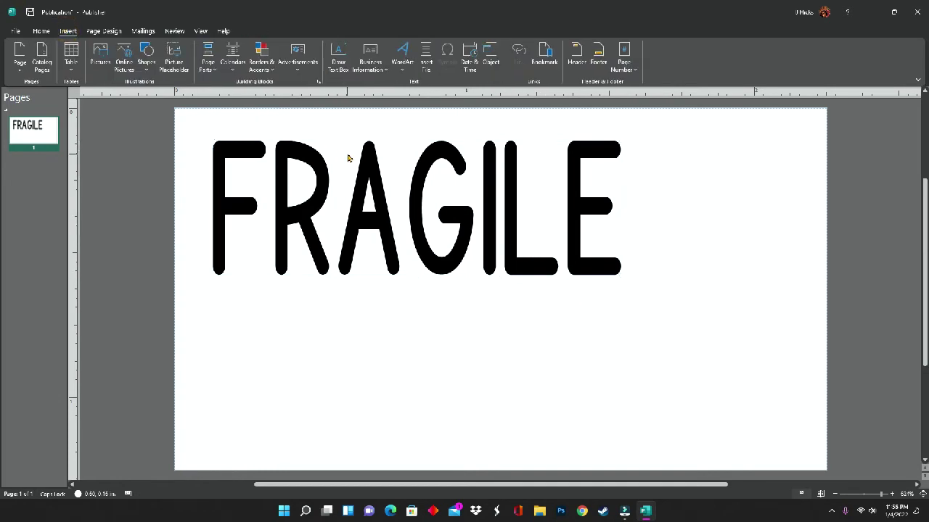
left_click(128, 69)
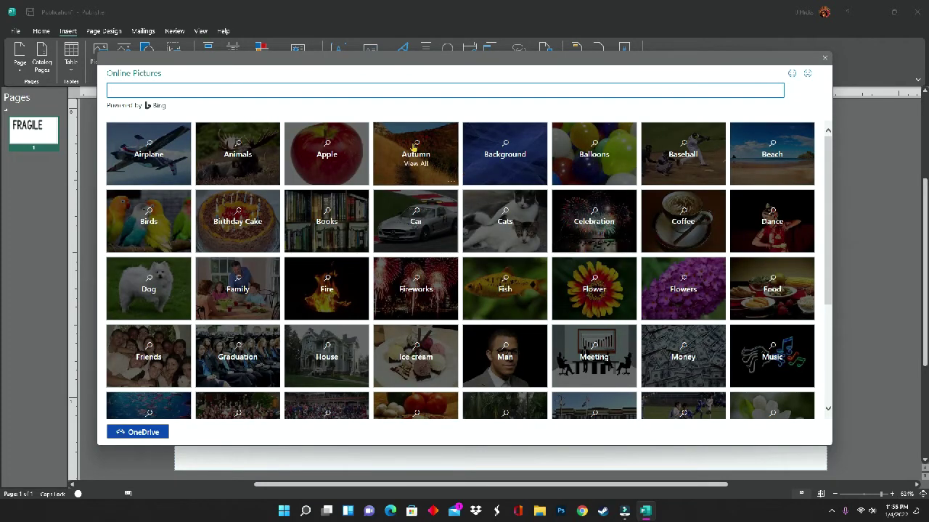
left_click(314, 90)
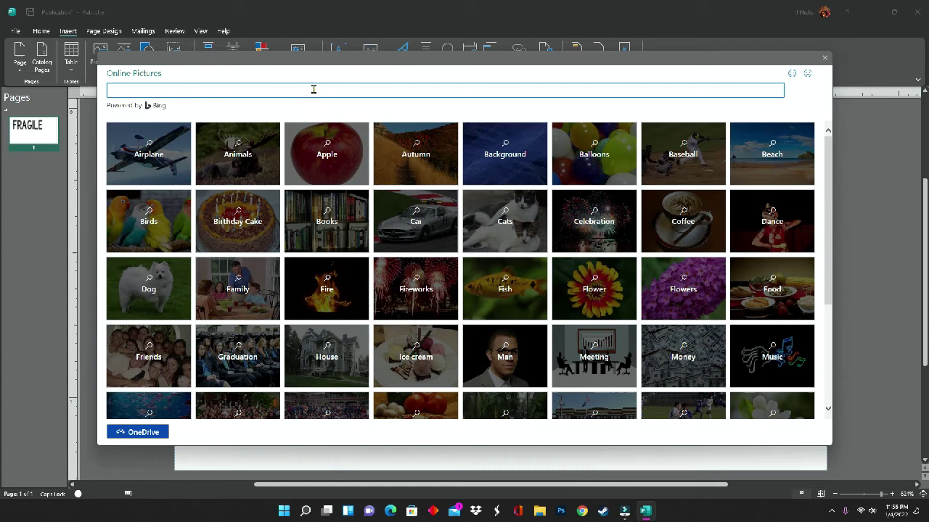
type("thE CLIPART")
key("Return")
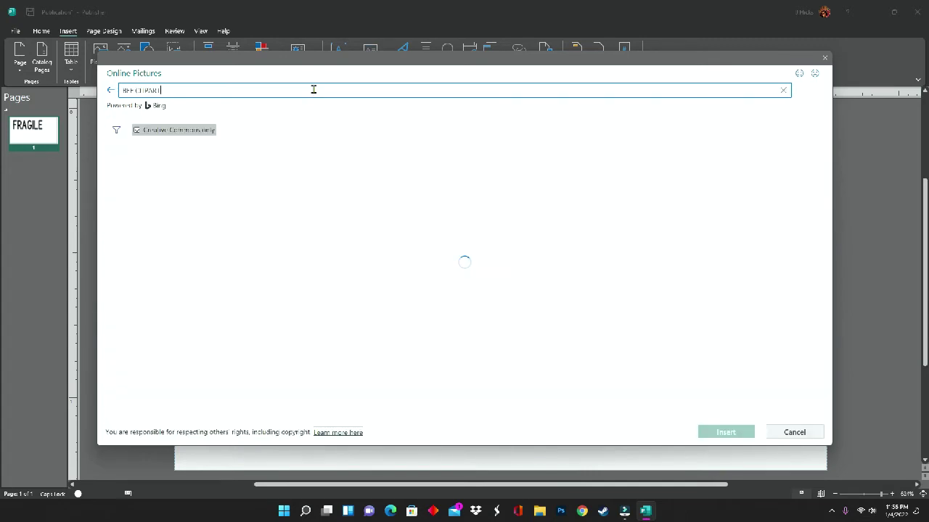
Insert the simple black-and-white bee seen from above, with outlined wings and a striped body, from the picture results
scroll(634, 261, "down", 5)
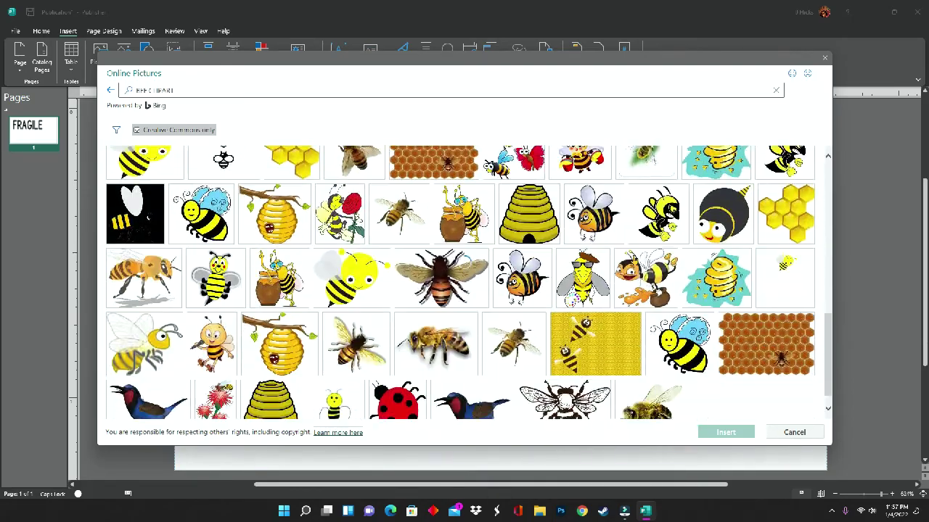
scroll(518, 289, "down", 10)
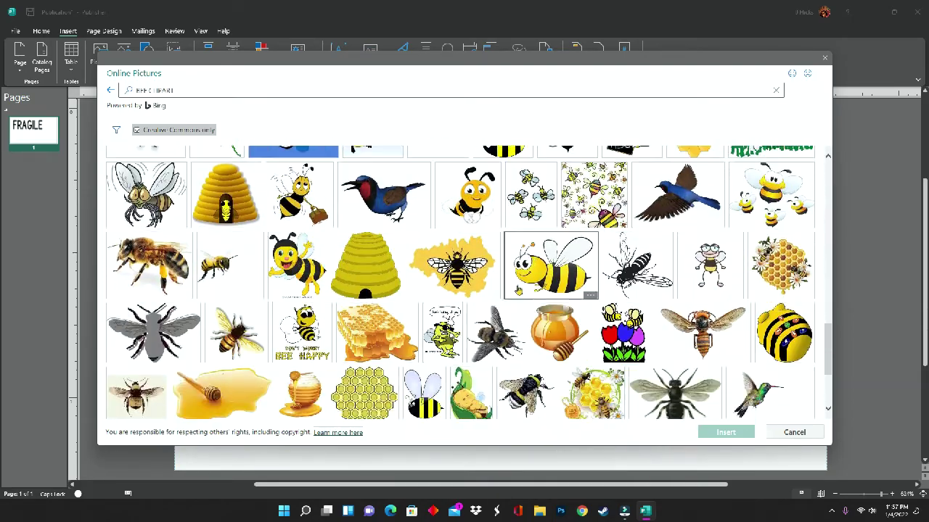
scroll(518, 289, "down", 10)
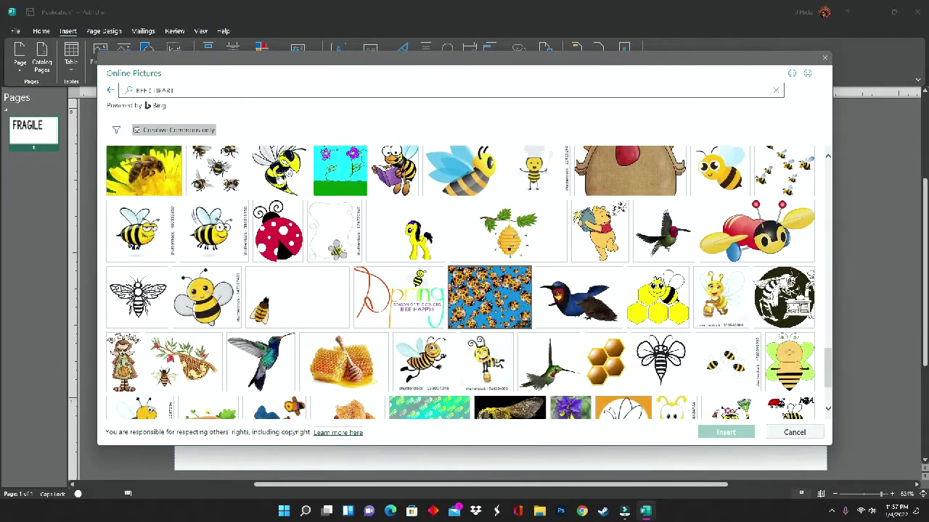
scroll(557, 292, "down", 3)
scroll(597, 292, "down", 3)
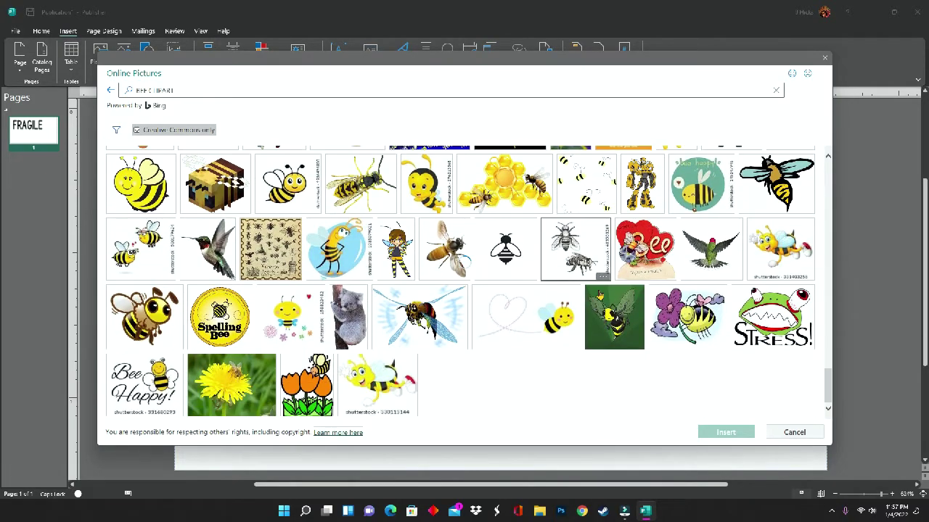
left_click(505, 249)
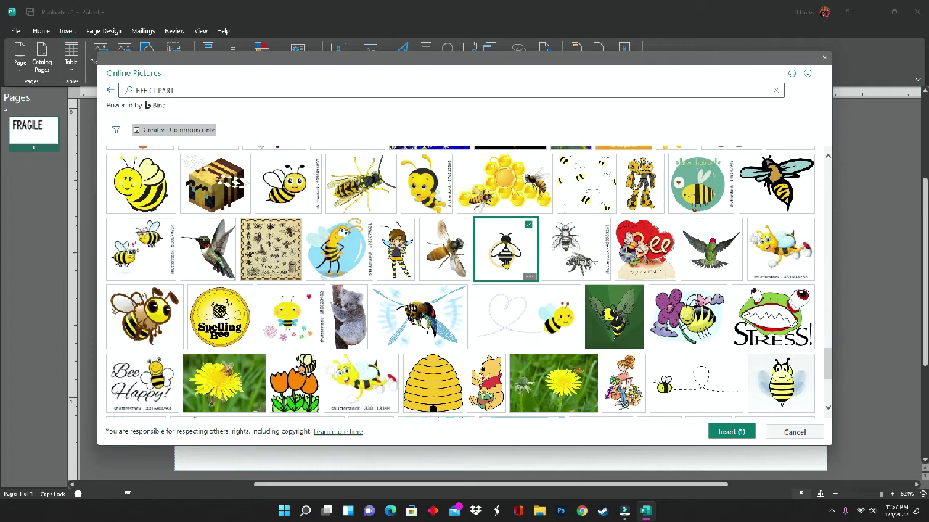
left_click(715, 432)
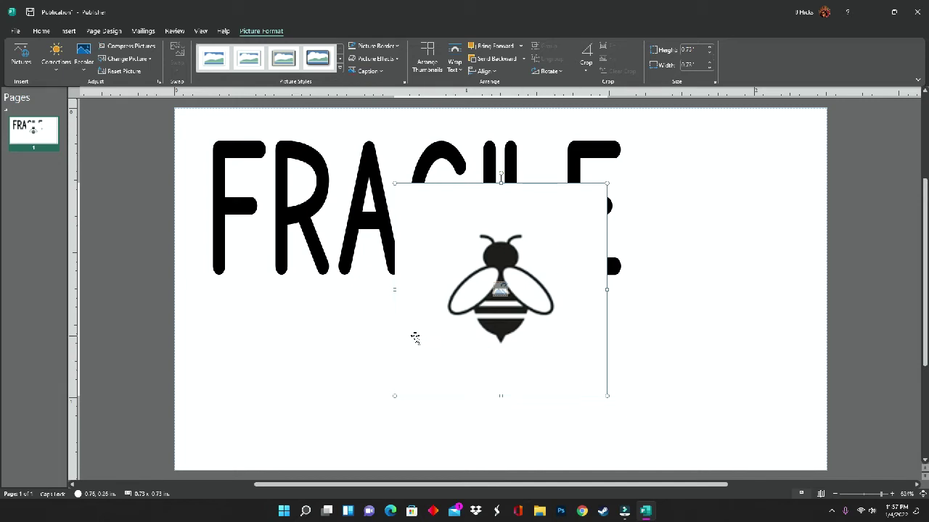
Make the bee picture's white background transparent and apply the darkest, lowest-contrast correction preset to blacken the bee
left_click(83, 55)
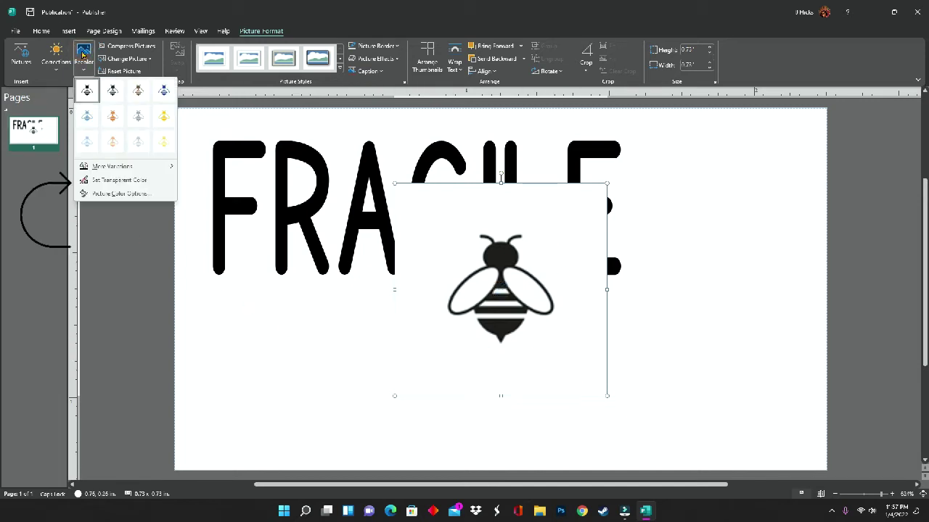
left_click(90, 179)
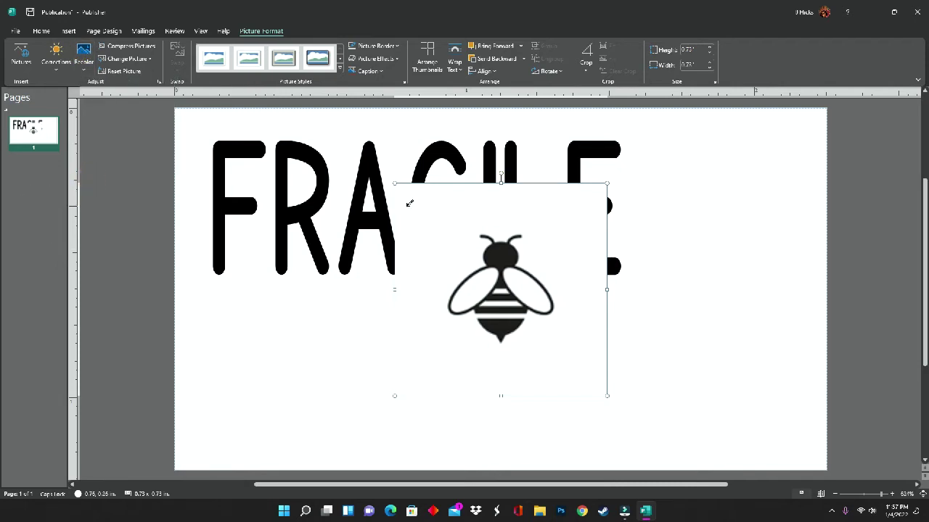
left_click(444, 222)
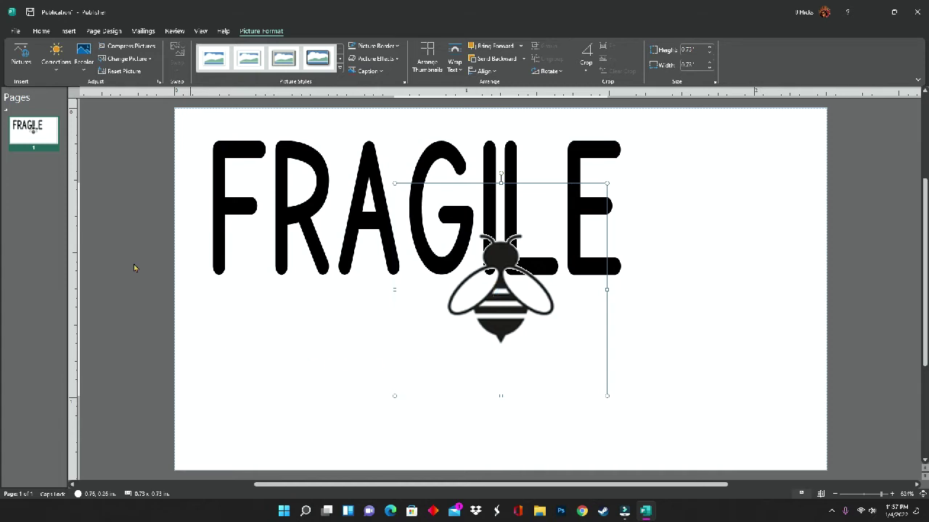
left_click(56, 67)
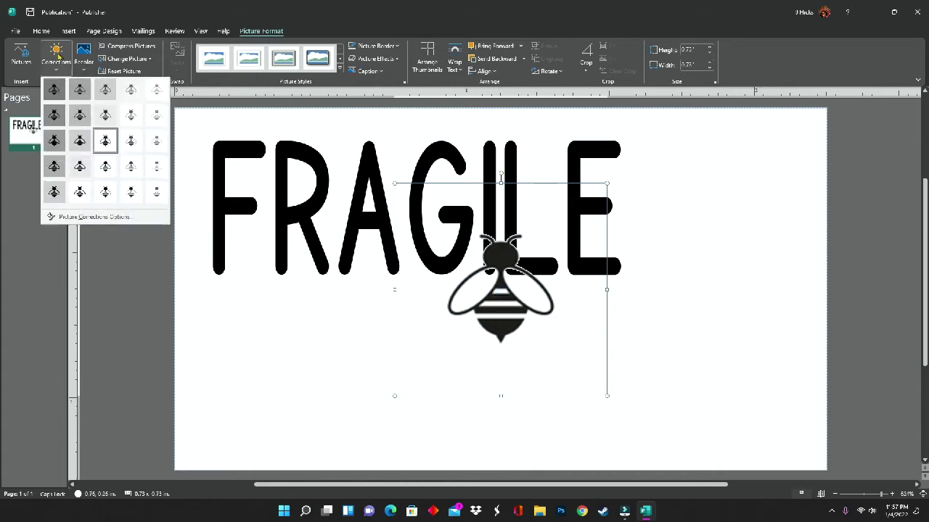
left_click(53, 99)
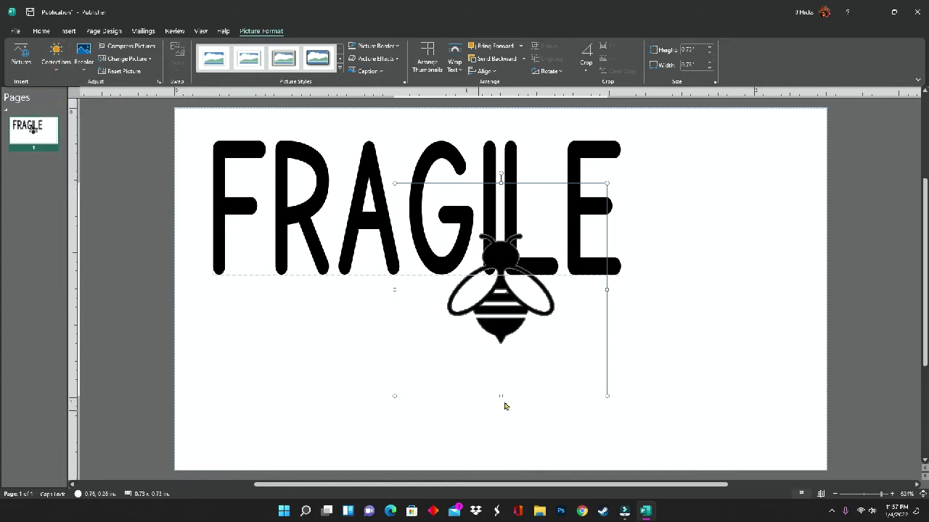
Move the bee beside the final E of FRAGILE and tilt it clockwise so its head points toward the page's upper-right corner
left_click_drag(489, 320, 676, 227)
left_click_drag(717, 199, 722, 248)
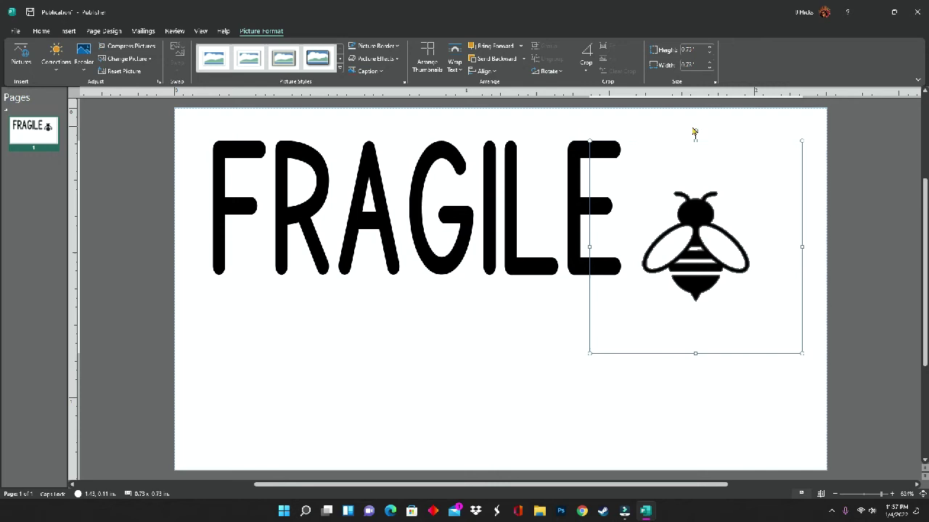
left_click_drag(694, 132, 750, 158)
left_click_drag(713, 219, 712, 168)
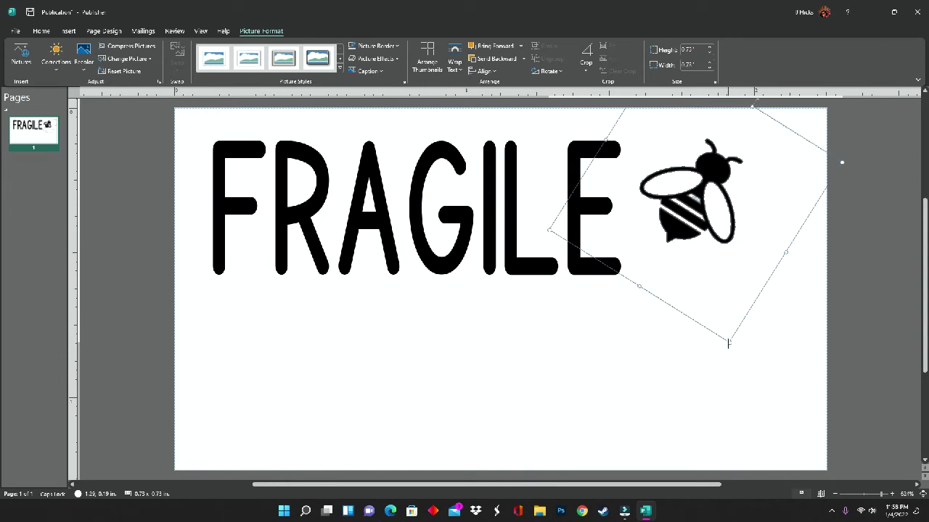
Enlarge the bee picture to about 0.79 × 0.79 in and place it about 1.25, 0.19 in from the page's upper-left corner
left_click_drag(727, 341, 734, 365)
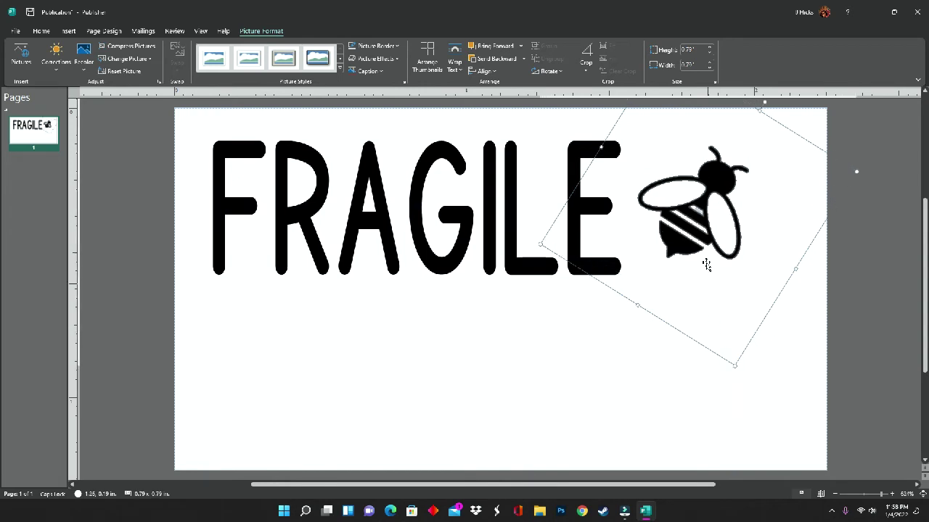
left_click(705, 302)
left_click_drag(686, 250, 668, 261)
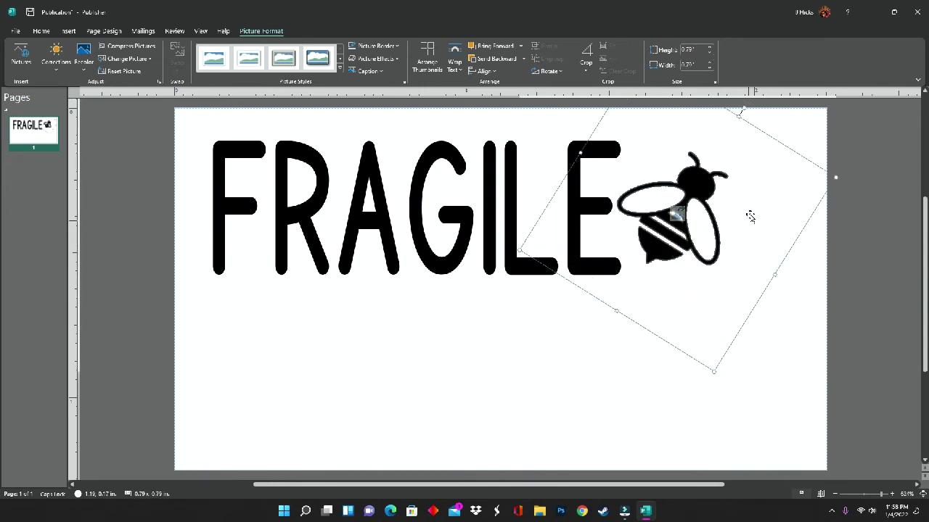
left_click(750, 214)
left_click(790, 359)
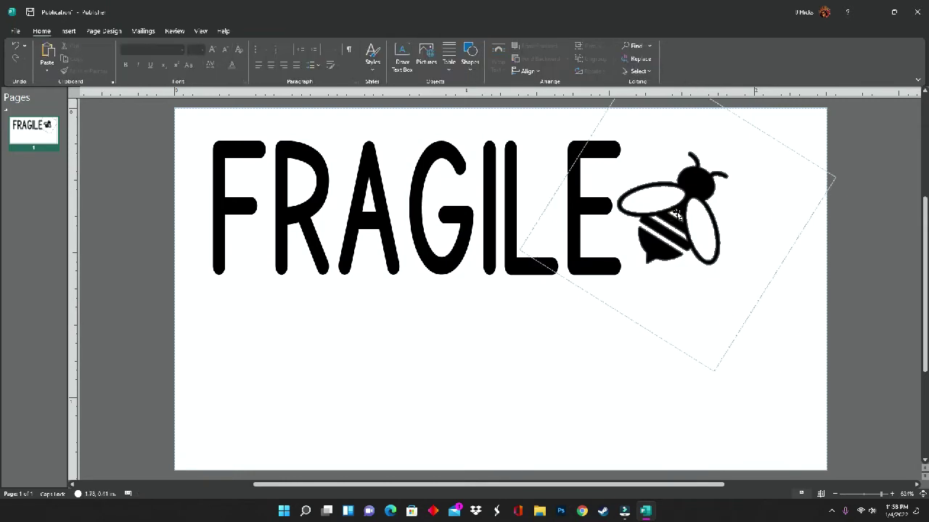
left_click_drag(676, 211, 695, 211)
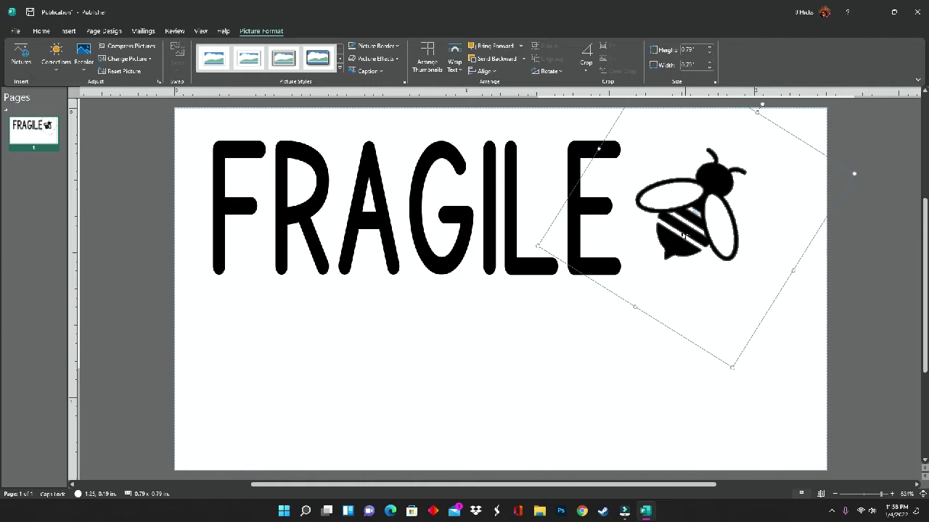
Crop the bee picture's empty margins on all four sides to about 0.57 × 0.54 in, keeping the whole bee
left_click(445, 249)
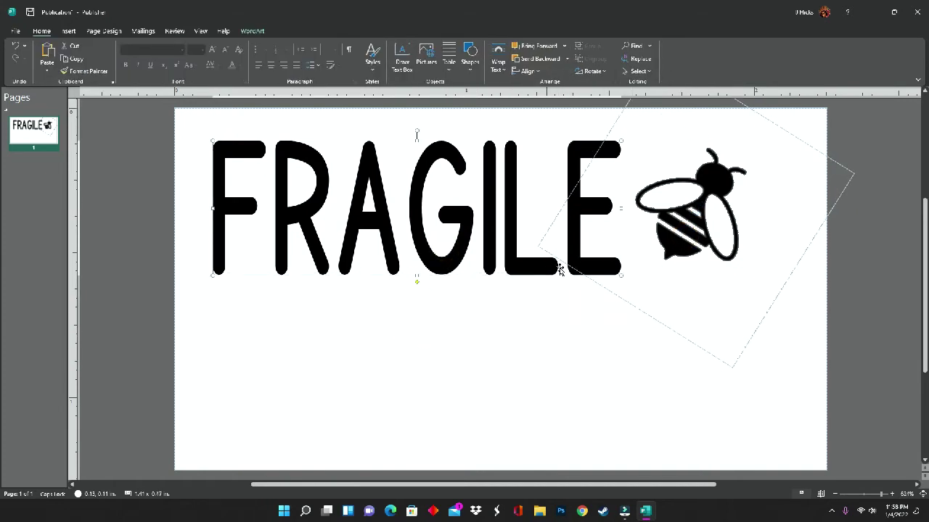
left_click(693, 209)
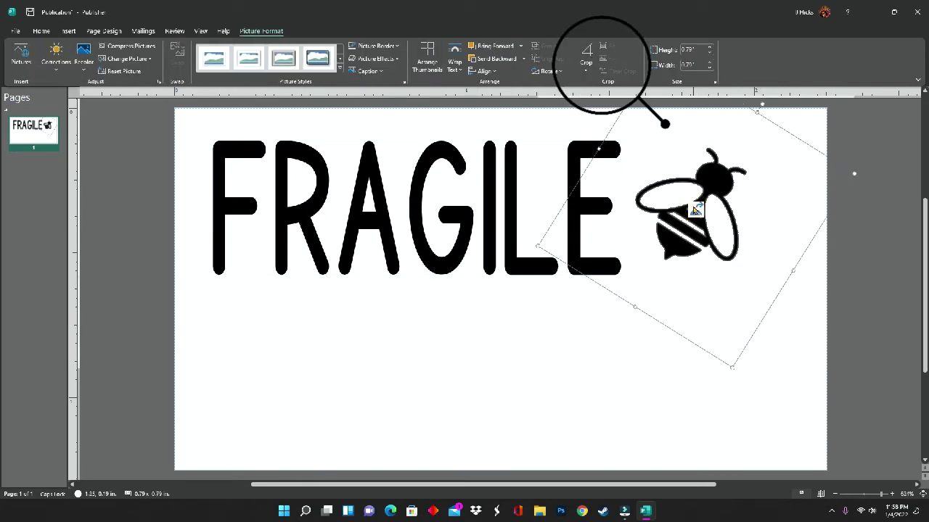
left_click(588, 68)
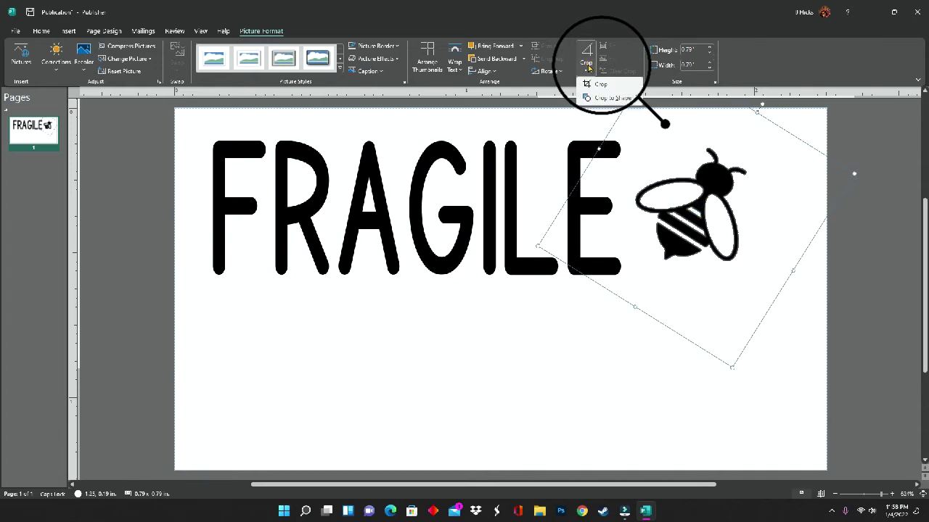
left_click(599, 85)
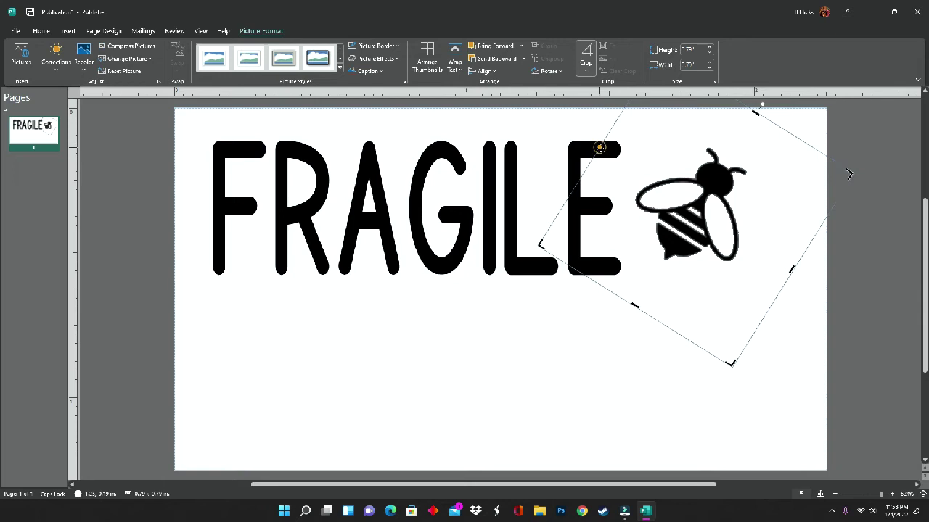
left_click_drag(599, 148, 623, 162)
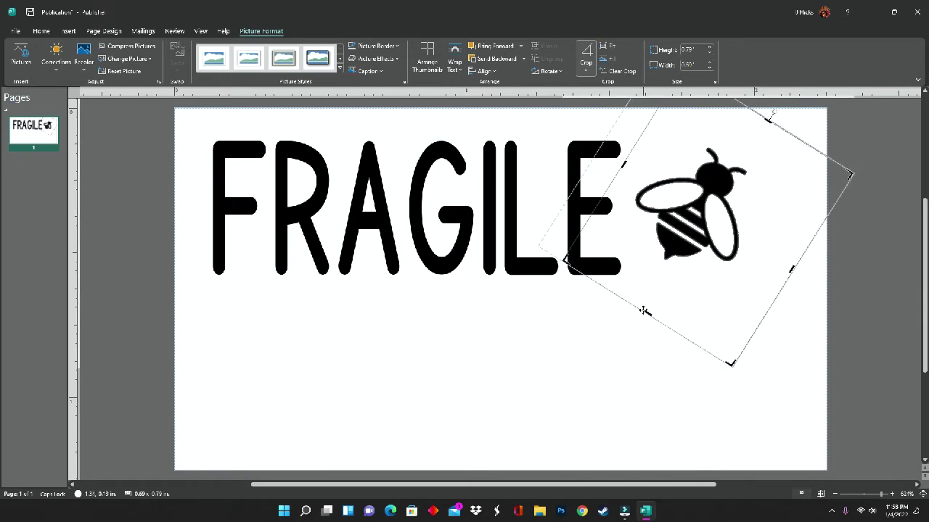
left_click_drag(646, 313, 667, 270)
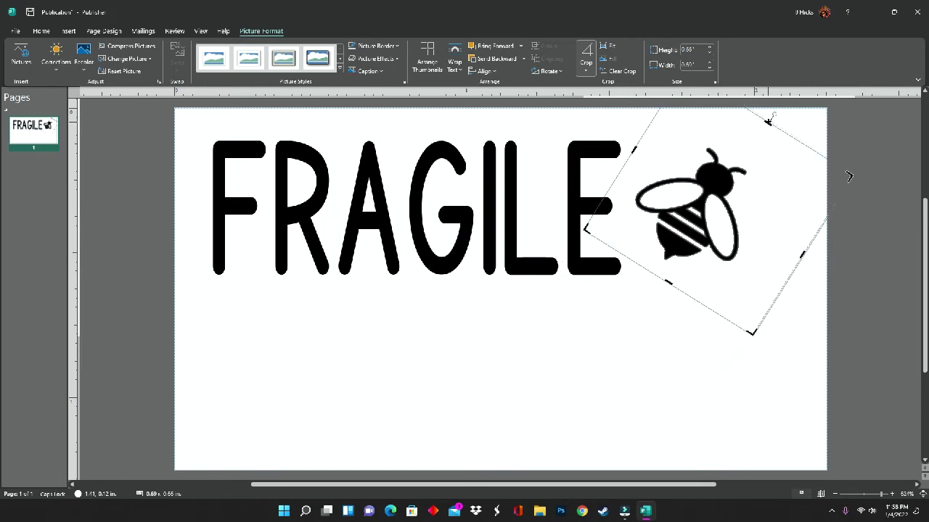
left_click_drag(768, 122, 750, 150)
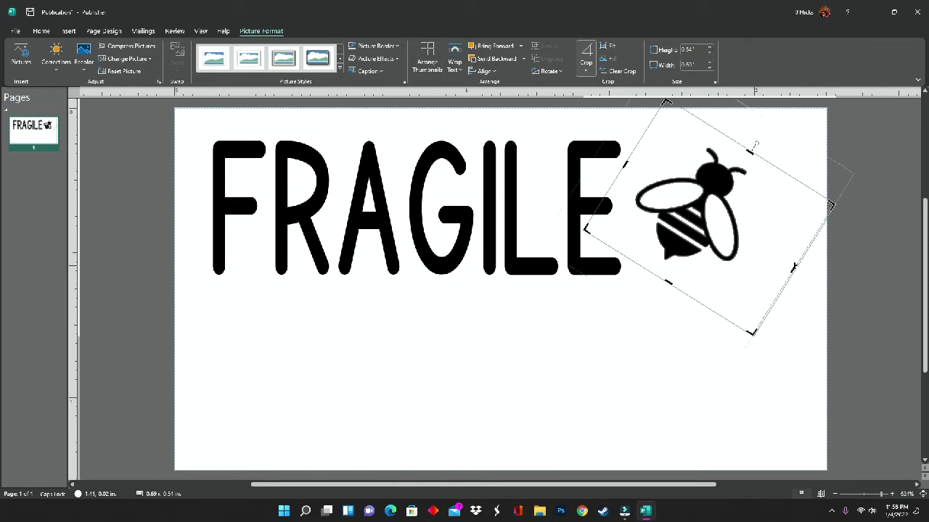
left_click_drag(793, 268, 763, 247)
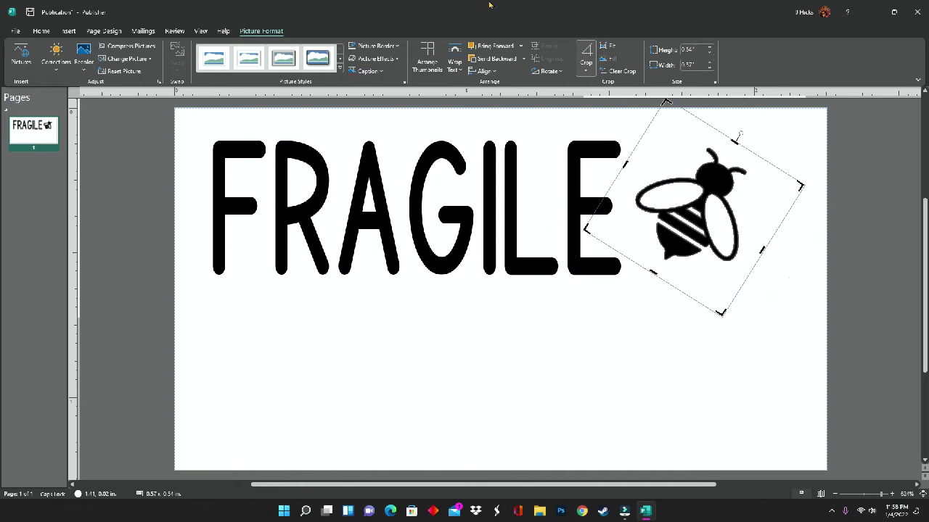
left_click(764, 353)
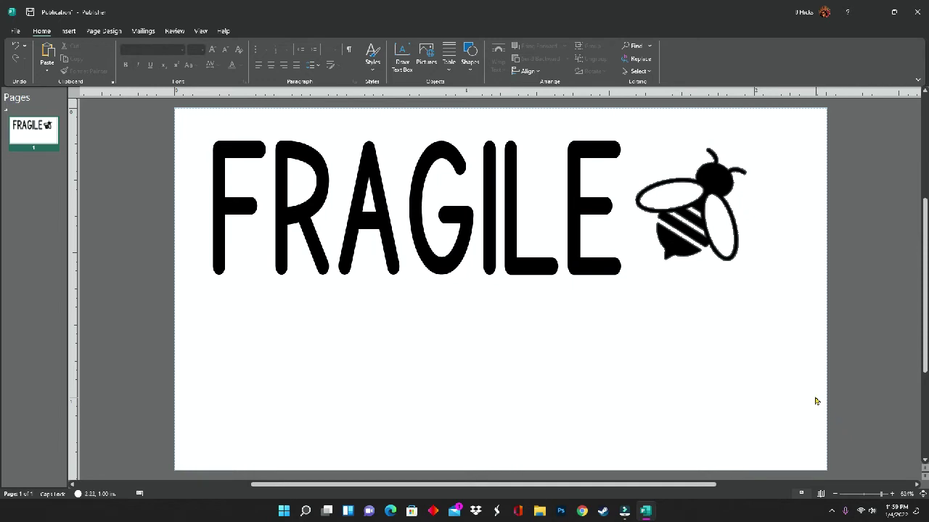
Draw a freehand flight trail with two loops between the foot of the A and the bee's stinger, about 0.90 × 0.22 in
left_click(65, 32)
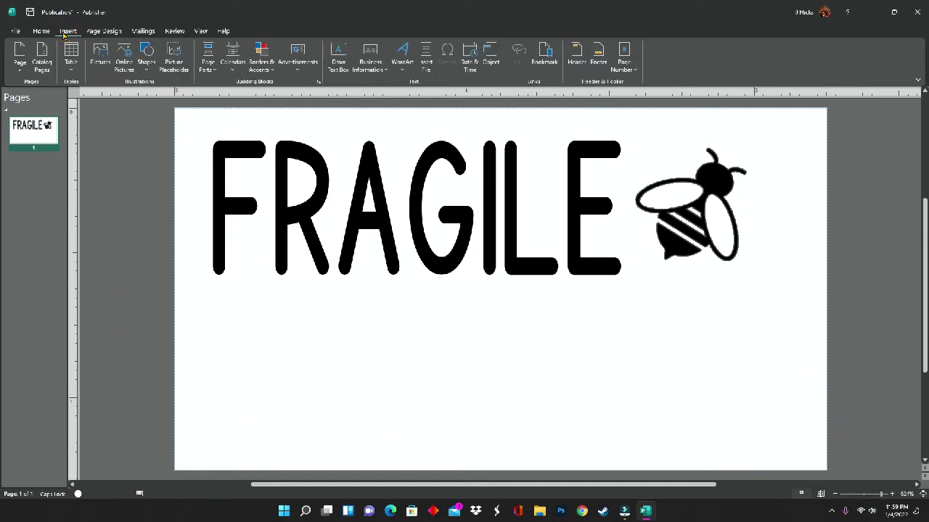
left_click(146, 55)
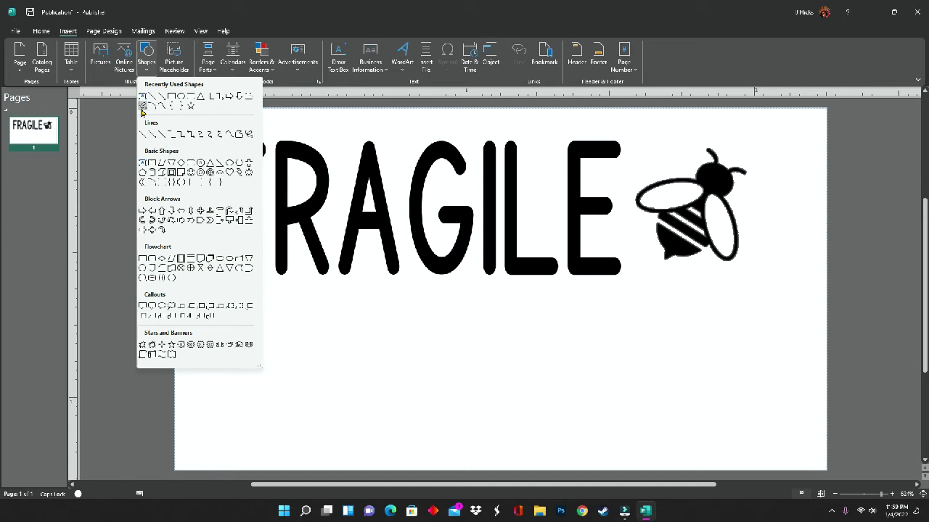
left_click(142, 107)
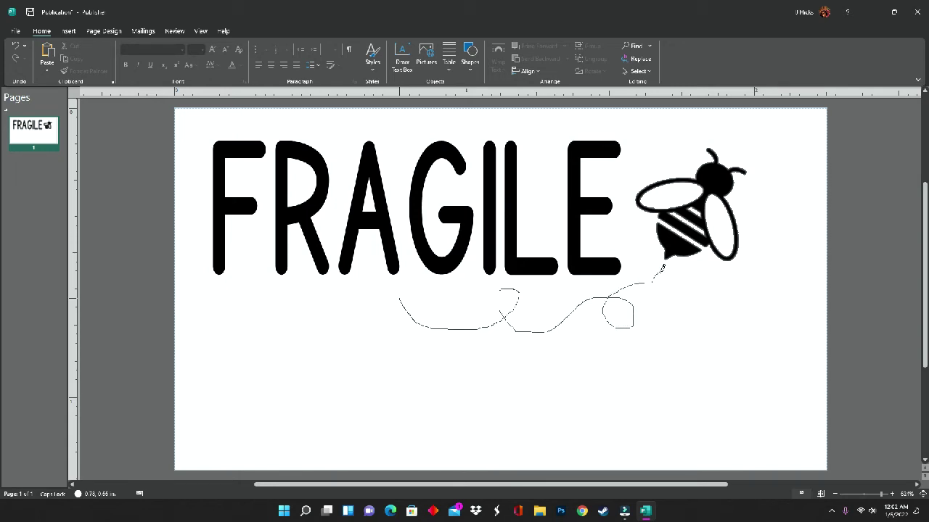
left_click_drag(662, 267, 659, 272)
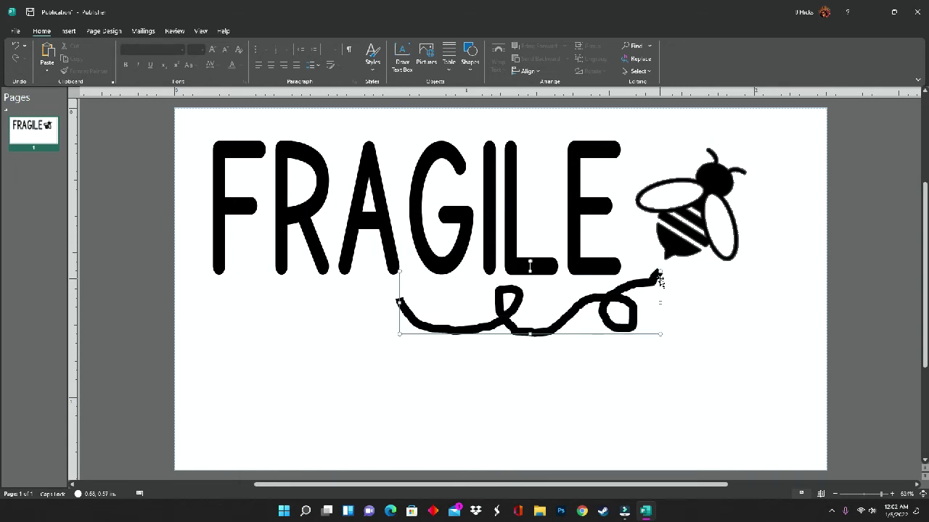
Format the bee's flight trail as a 1 pt dashed line with the Round cap type
right_click(595, 304)
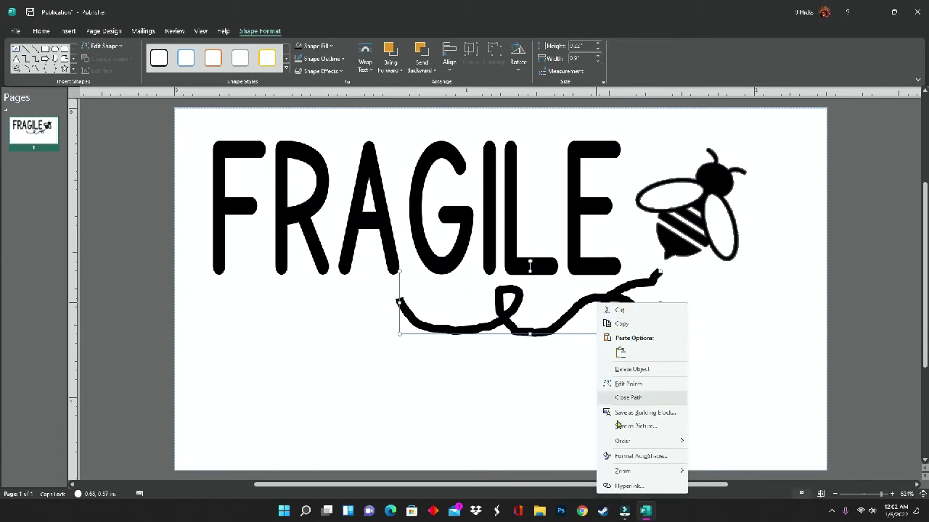
left_click(618, 456)
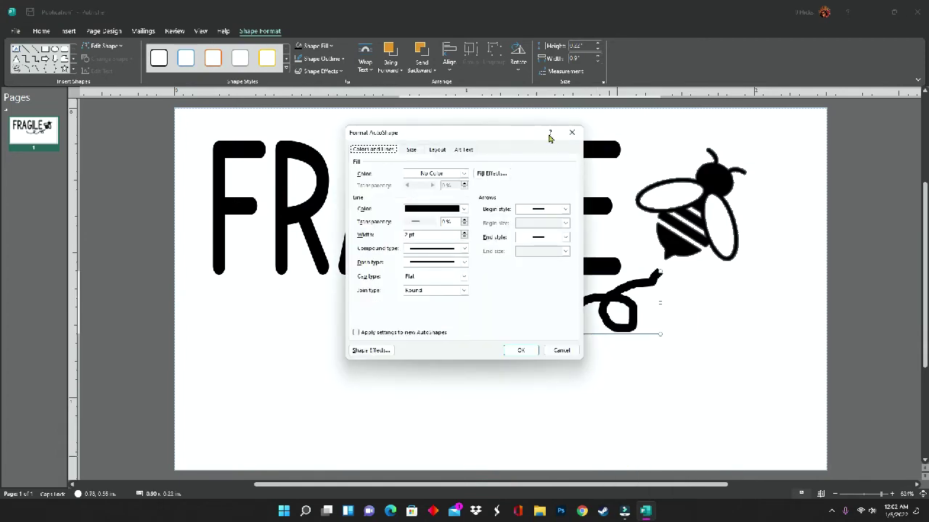
left_click_drag(529, 137, 759, 128)
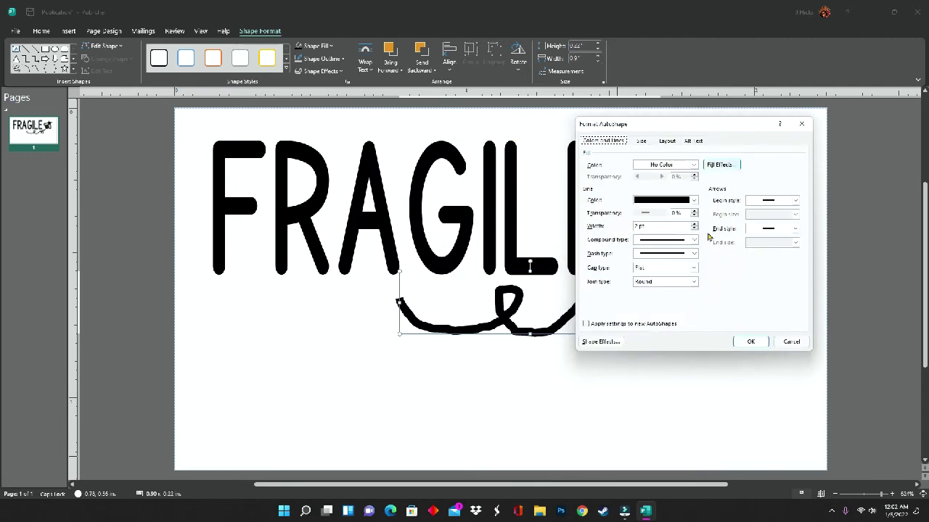
left_click(696, 229)
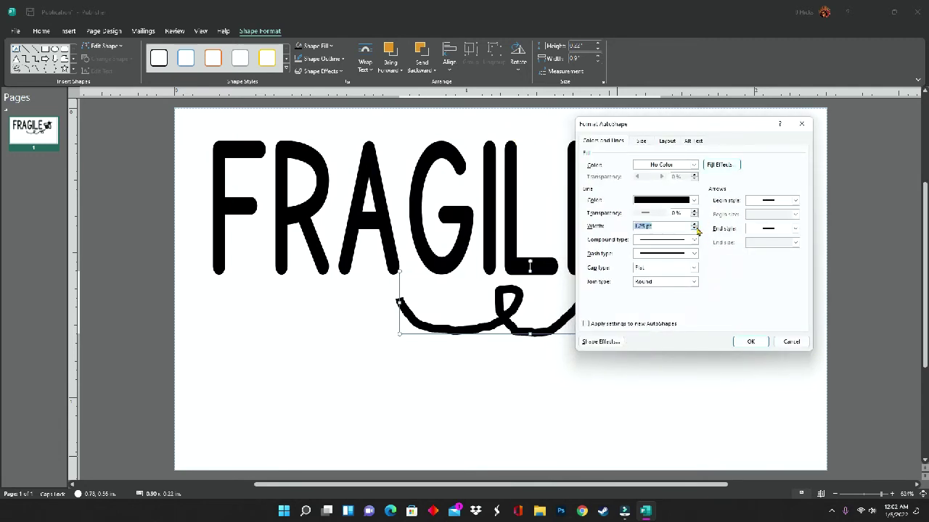
left_click(695, 230)
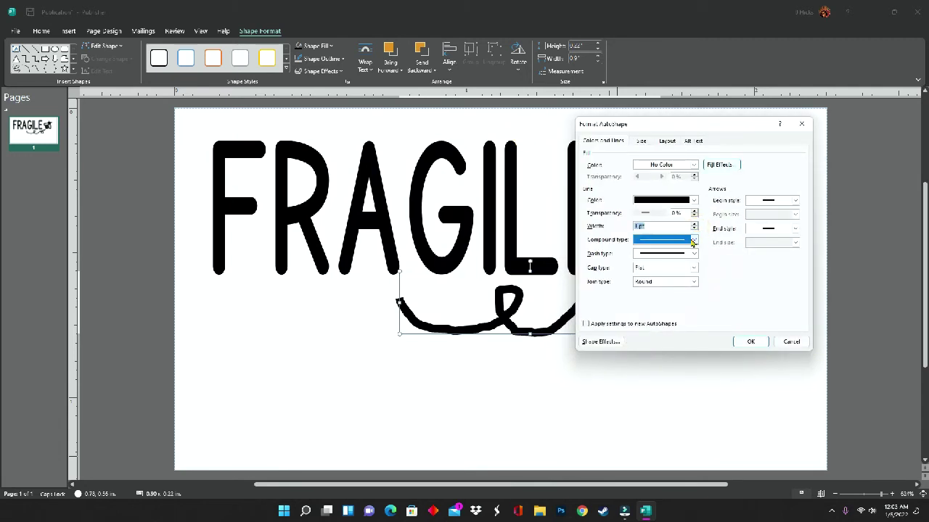
left_click(693, 253)
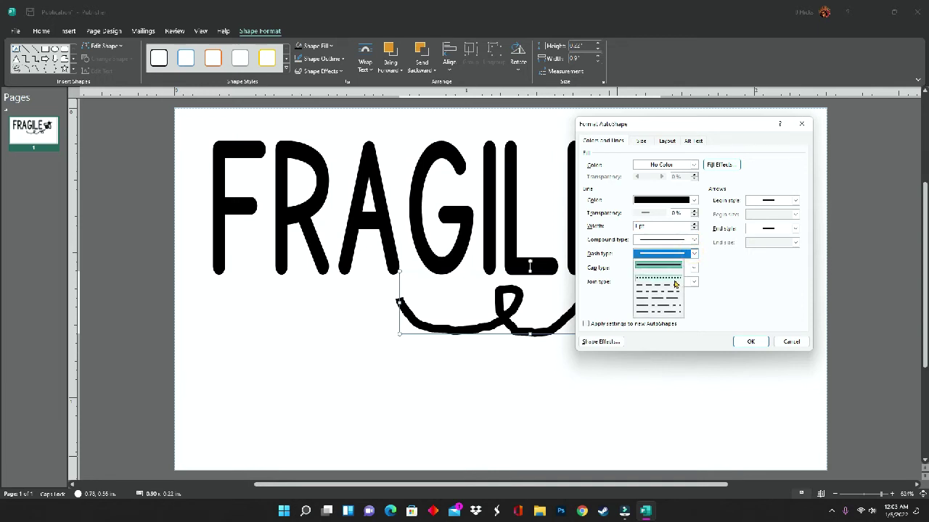
left_click(674, 285)
left_click(693, 268)
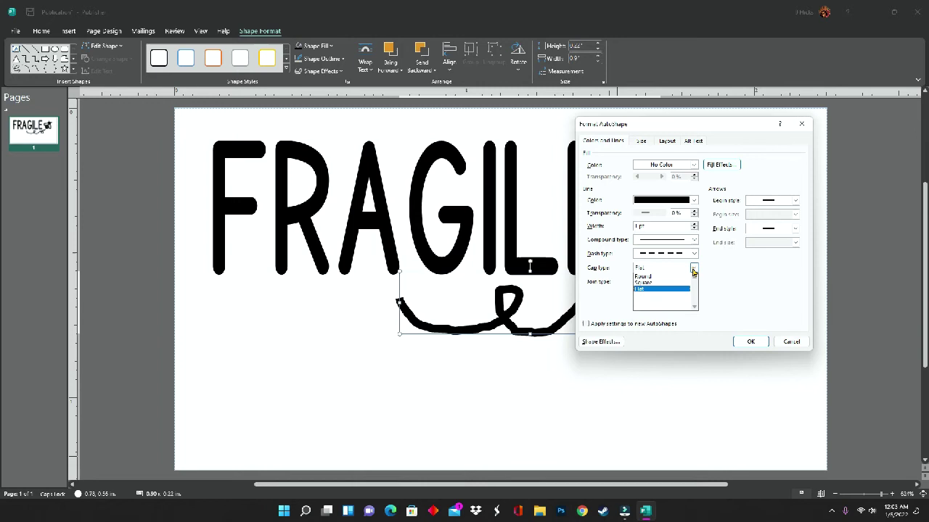
left_click(673, 277)
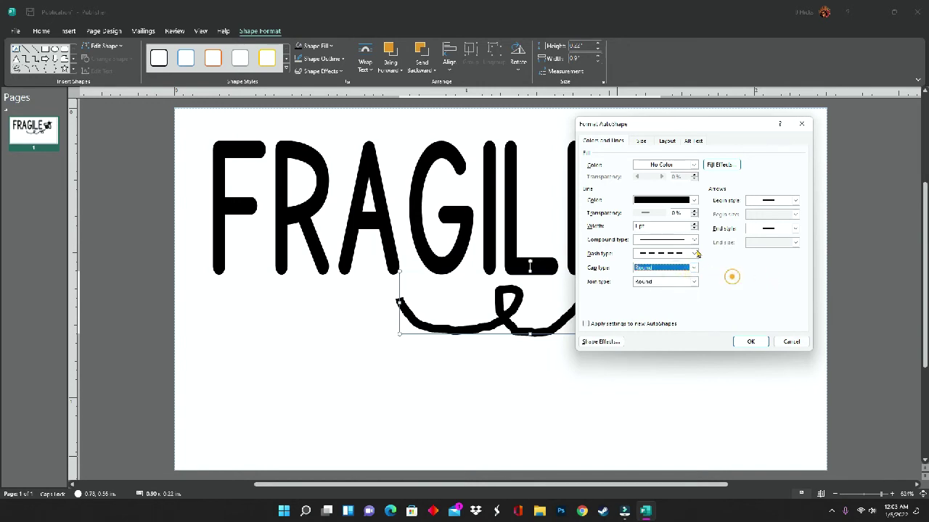
left_click(750, 341)
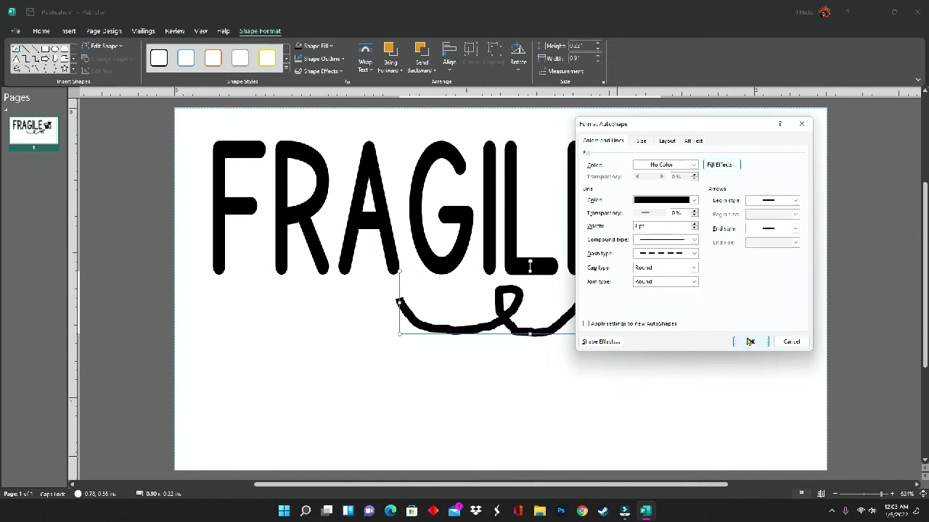
Move the dashed trail closer to the bee's stinger, about 0.79, 0.54 in from the page's upper-left corner
left_click(695, 284)
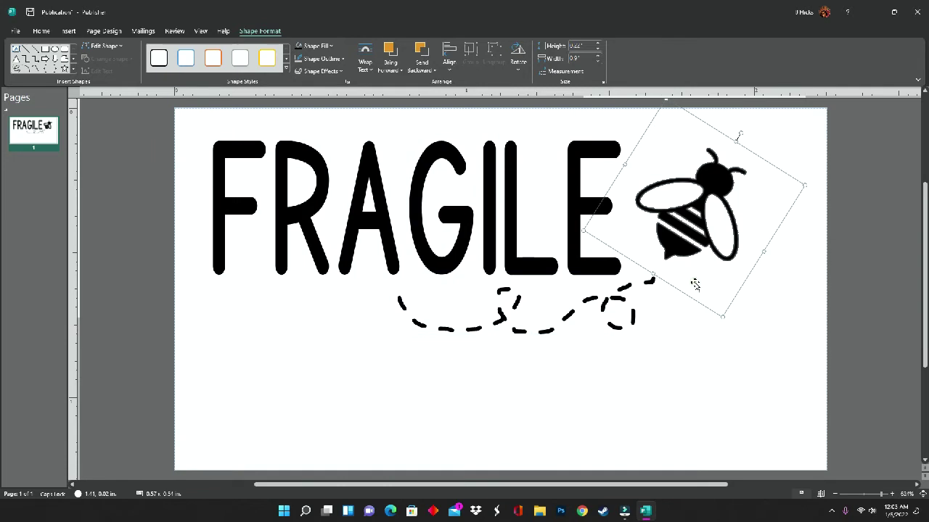
left_click(618, 298)
left_click_drag(618, 298, 622, 292)
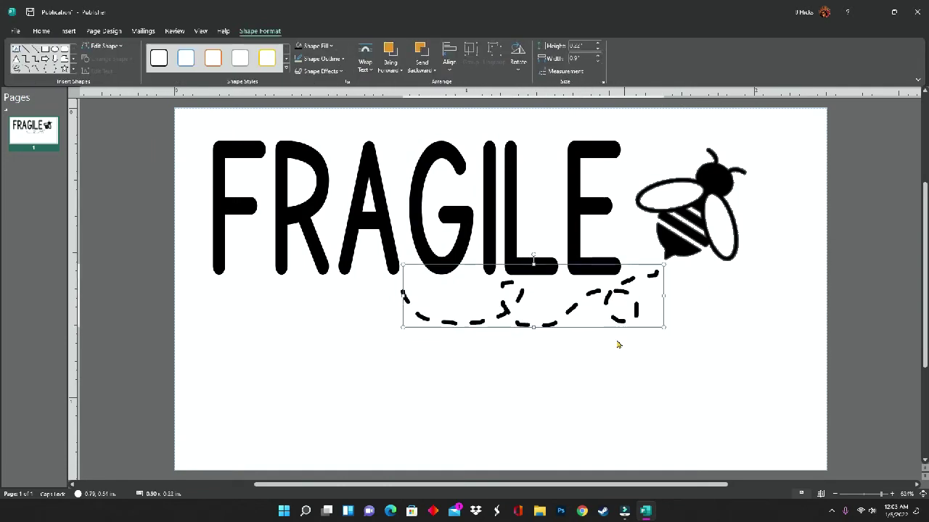
Insert a plain WordArt reading "Please" on the first line and "BEE Gentle" on the second
left_click(506, 374)
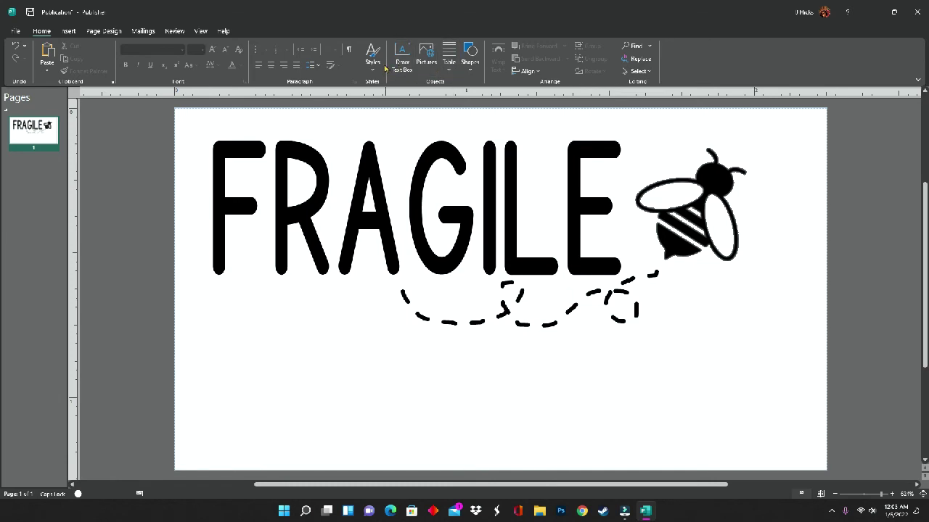
left_click(68, 31)
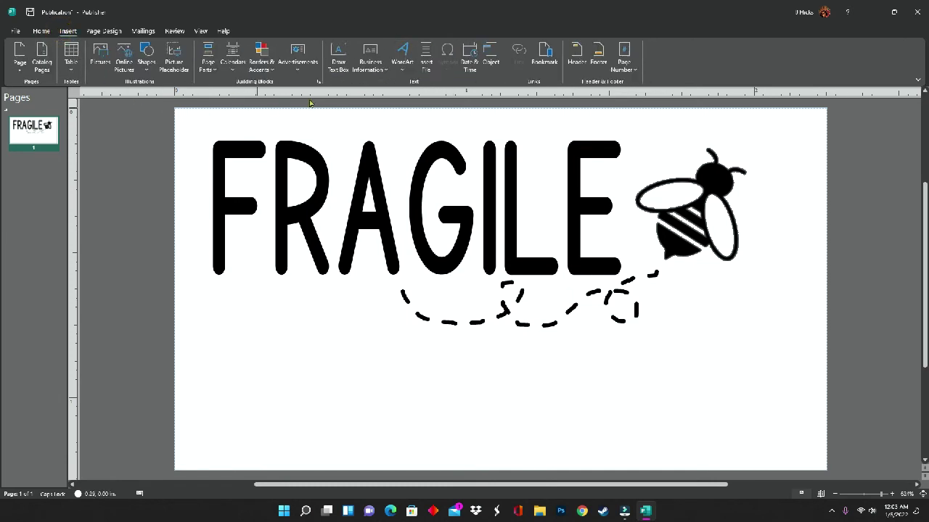
left_click(402, 57)
key("Escape")
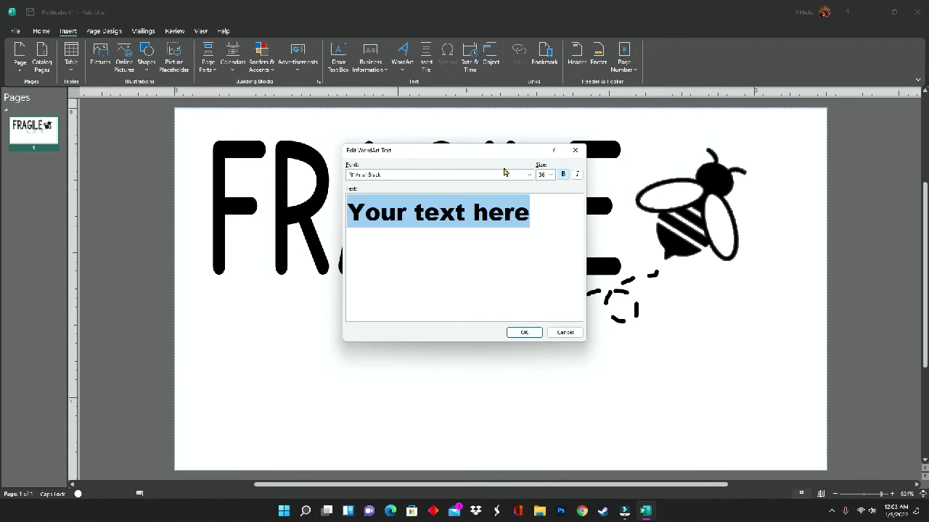
type("pLE")
key("BackSpace")
key("BackSpace")
key("BackSpace")
type("Pl")
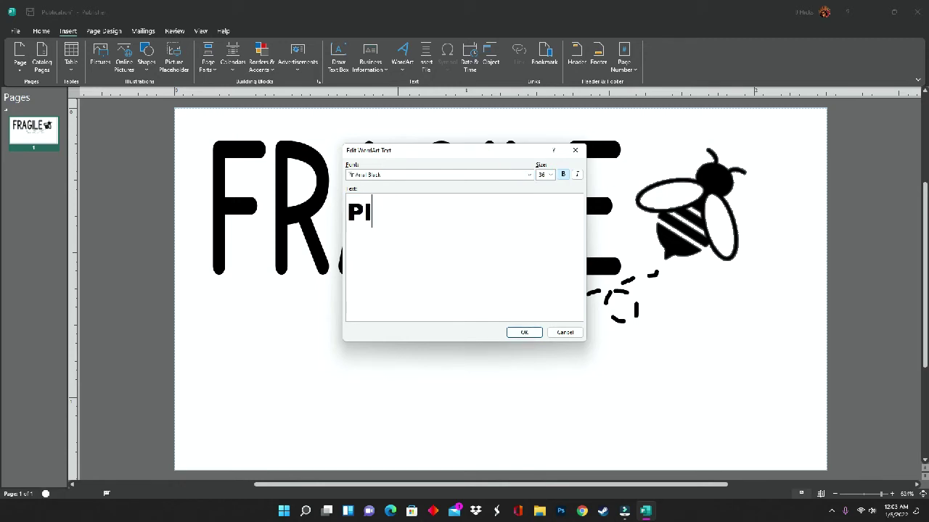
type("ease")
key("Return")
type("BEE ")
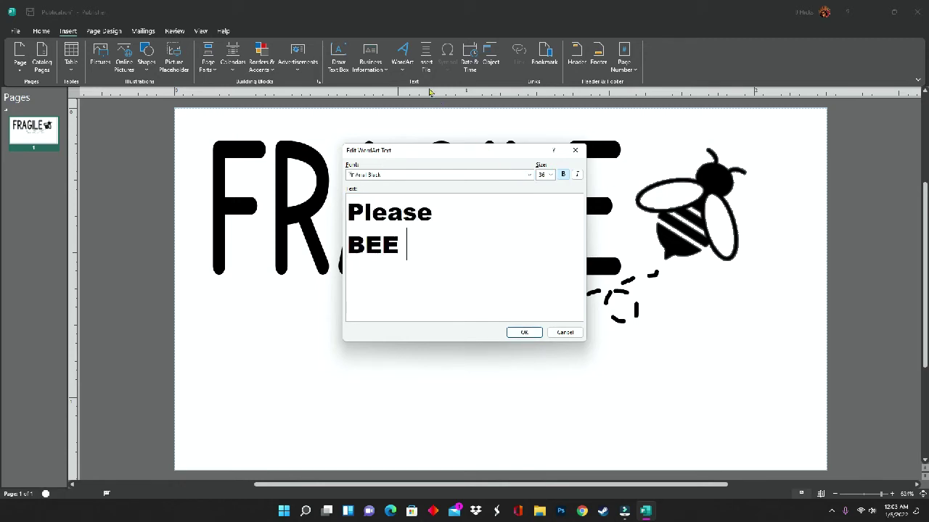
type("Gentle")
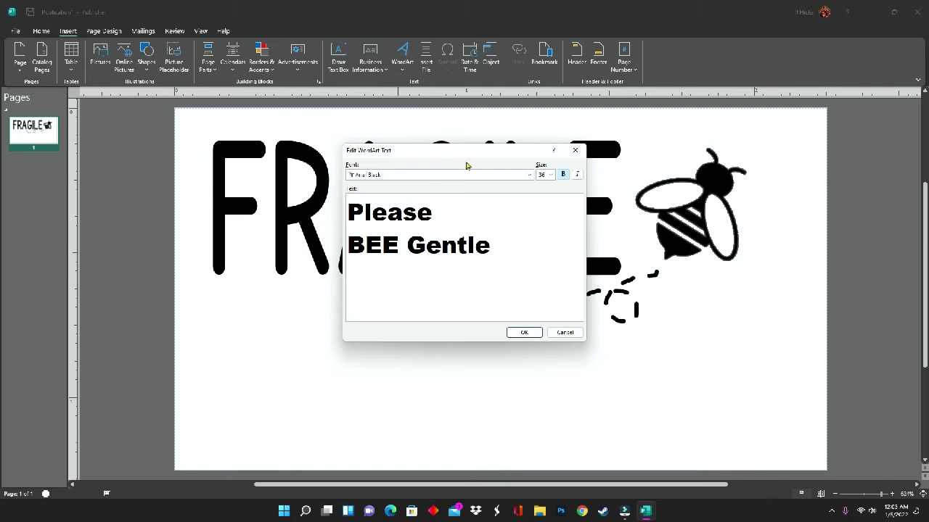
Set the two-line WordArt's font to Arkina Sans and left-align its lines
triple_click(523, 258)
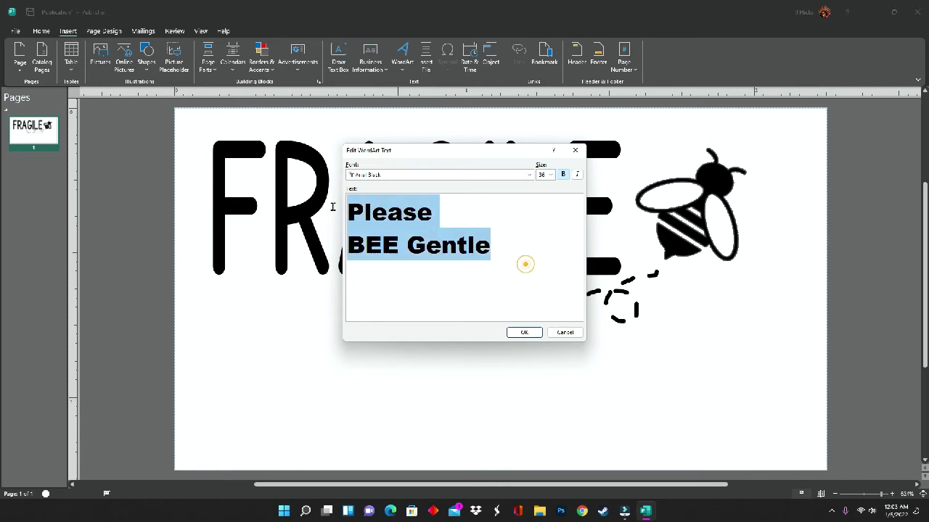
left_click(526, 175)
scroll(500, 206, "down", 3)
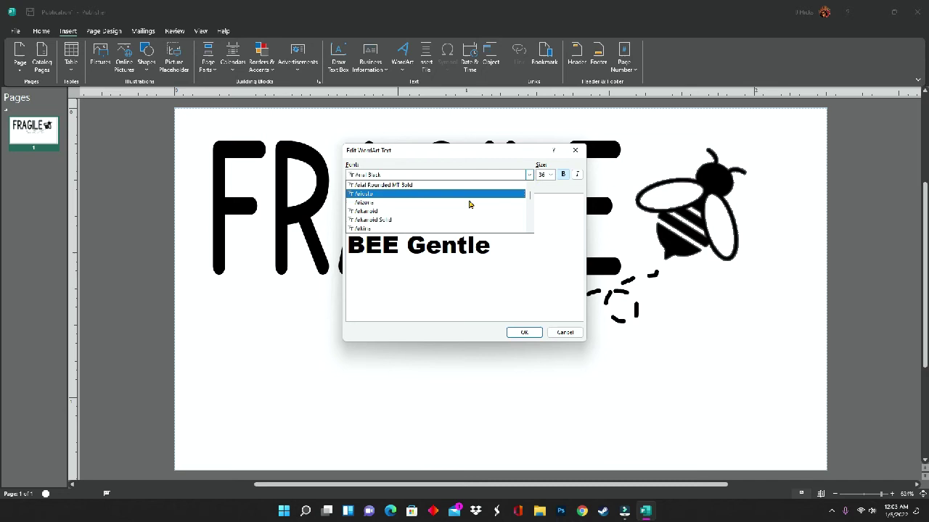
left_click(453, 220)
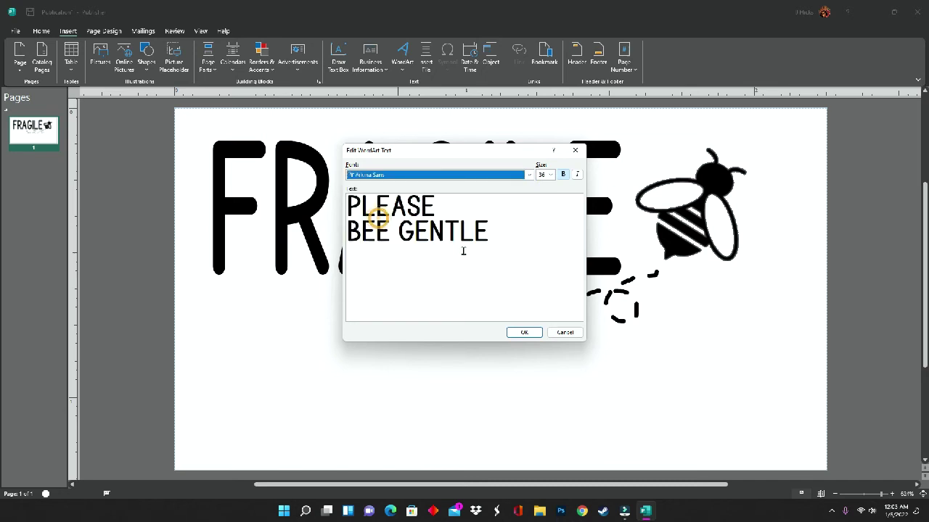
left_click(524, 332)
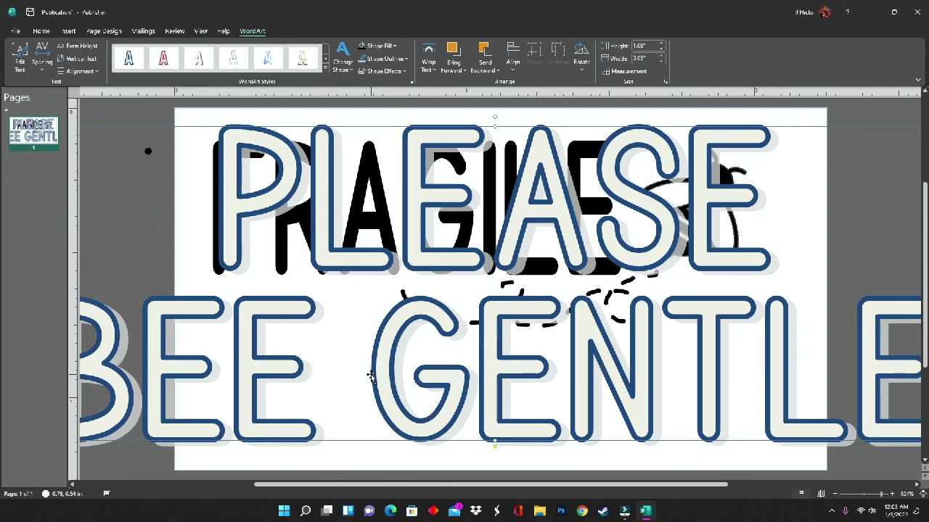
left_click(76, 70)
left_click(85, 86)
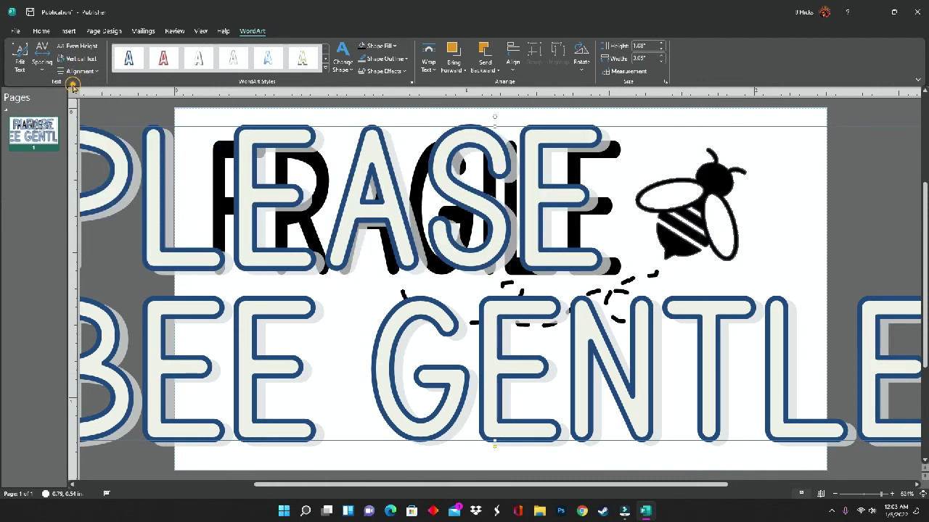
Fill the PLEASE BEE GENTLE lettering with black and remove its outline and shadow
left_click(378, 45)
left_click(360, 71)
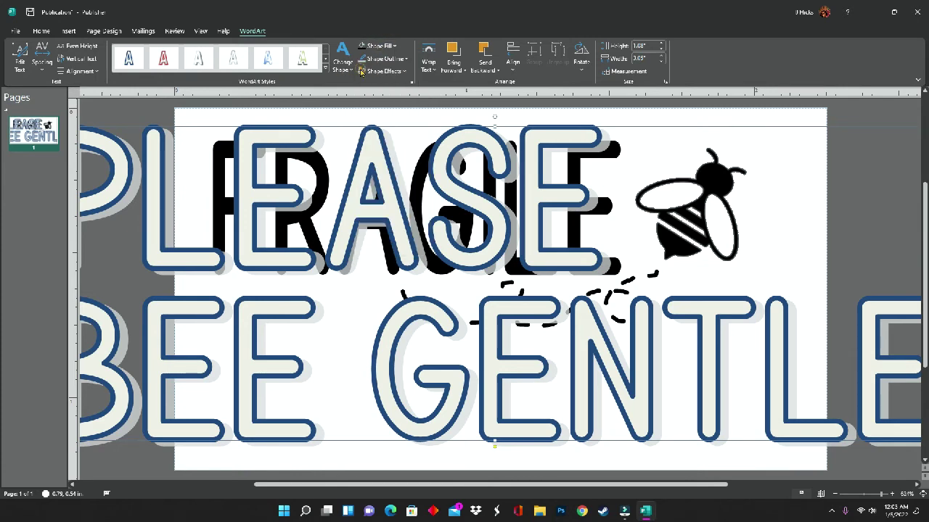
left_click(361, 58)
left_click(401, 59)
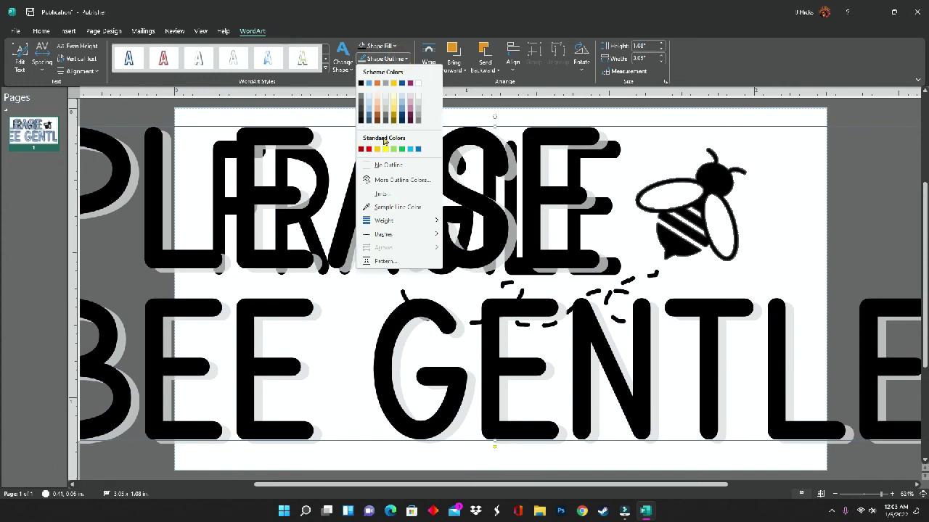
left_click(381, 166)
left_click(403, 71)
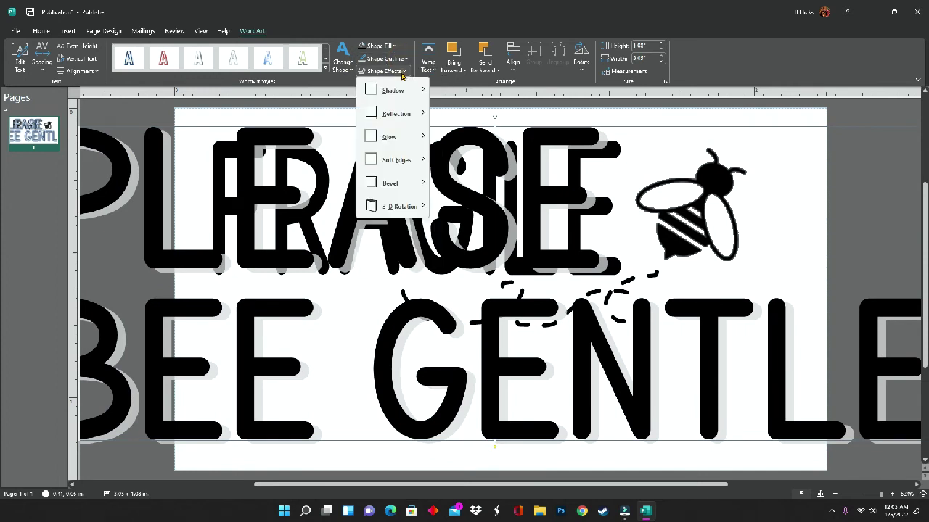
left_click(388, 89)
left_click(442, 104)
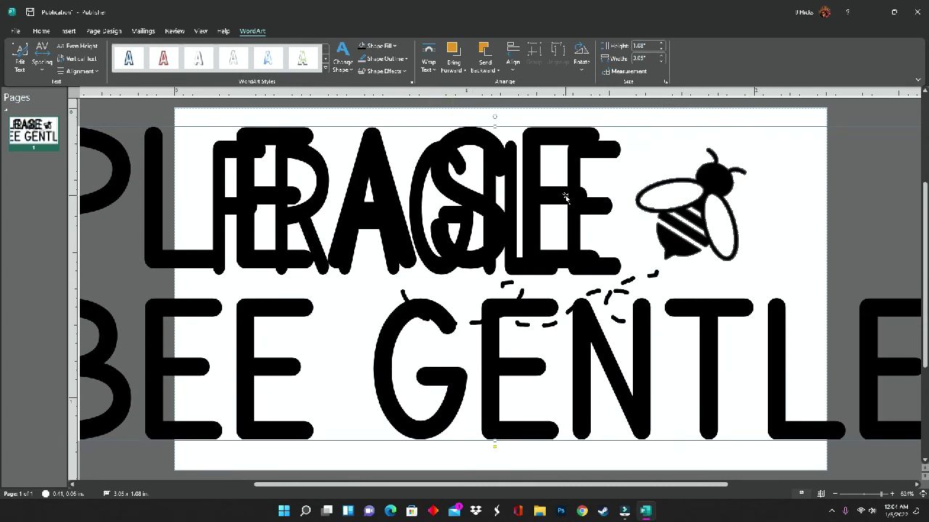
Shrink PLEASE BEE GENTLE to about 1.19 × 0.53 in and place it beneath FRAGILE, flush with the F, at about 0.13, 0.62 in
left_click_drag(565, 197, 521, 196)
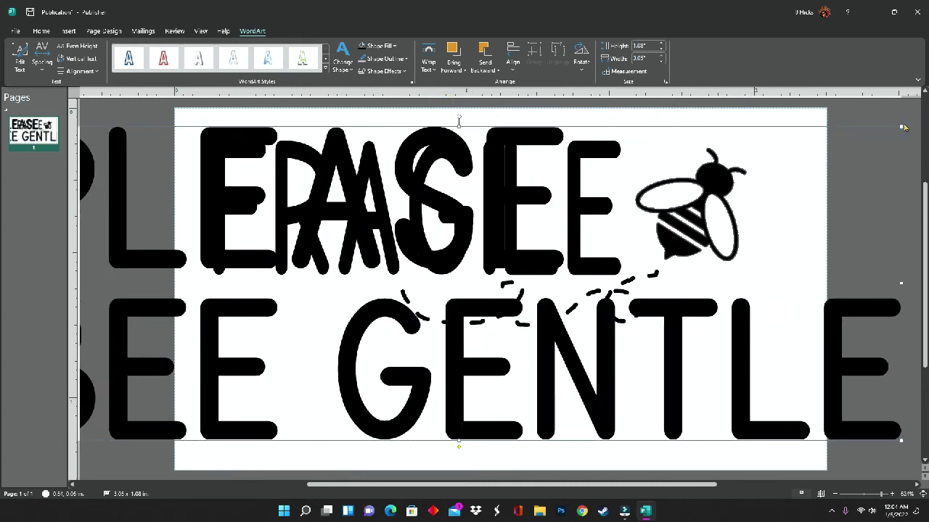
left_click_drag(899, 126, 570, 278)
left_click_drag(249, 404, 444, 393)
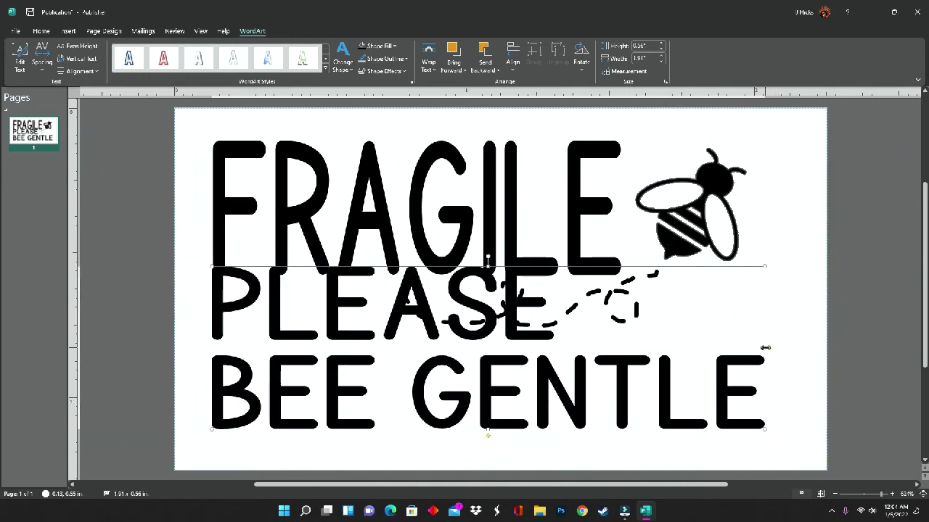
left_click_drag(583, 350, 583, 353)
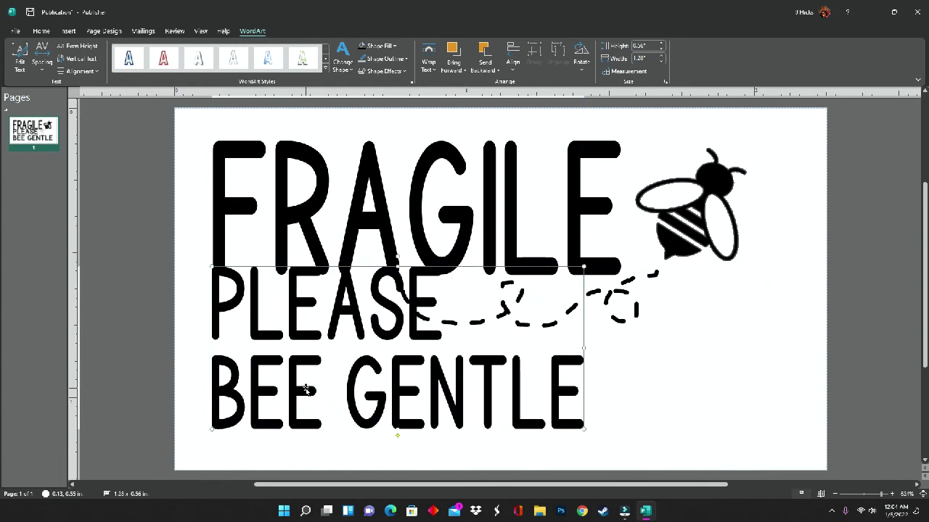
mouse_move(307, 387)
left_mouse_down()
mouse_move(307, 403)
mouse_move(313, 386)
mouse_move(312, 396)
left_mouse_up()
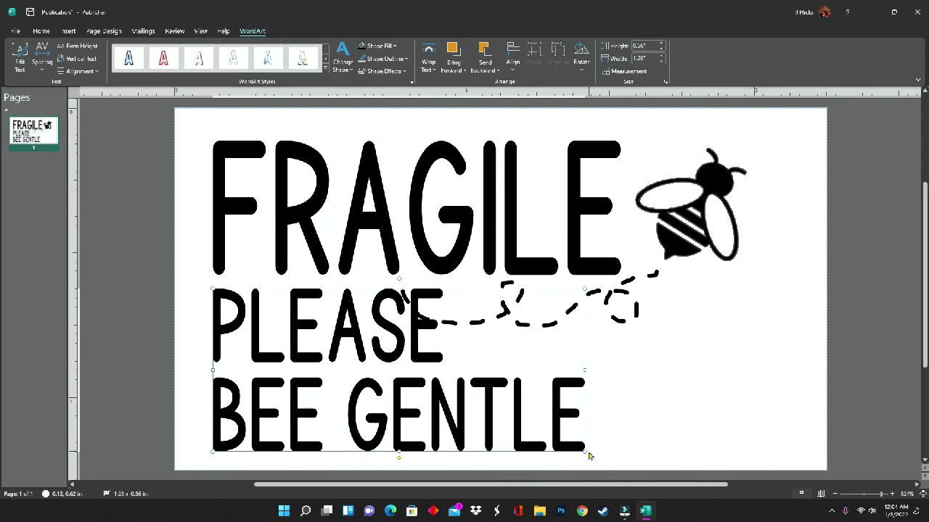
left_click_drag(585, 451, 557, 441)
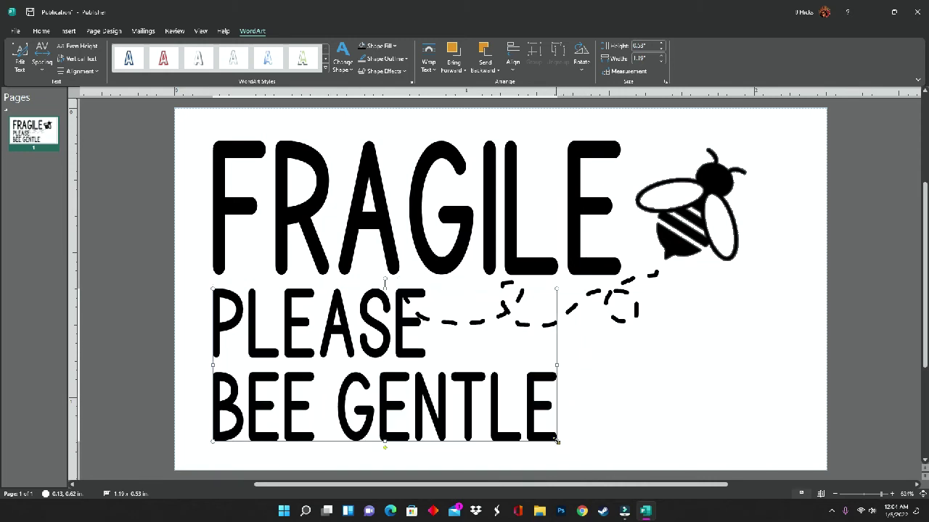
Tilt the dashed trail up toward the bee, shrink it to about 0.82 × 0.17 in and fit it between PLEASE and the stinger
left_click(611, 298)
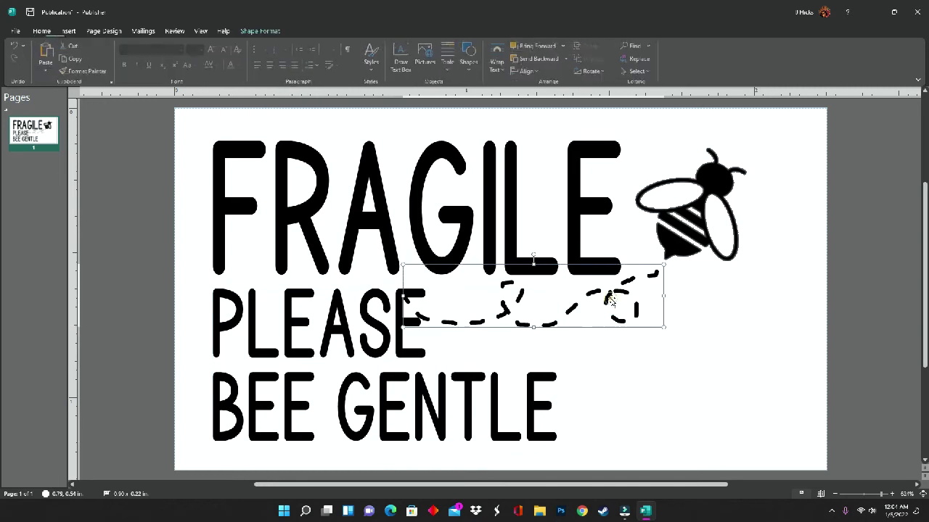
left_click_drag(516, 307, 523, 309)
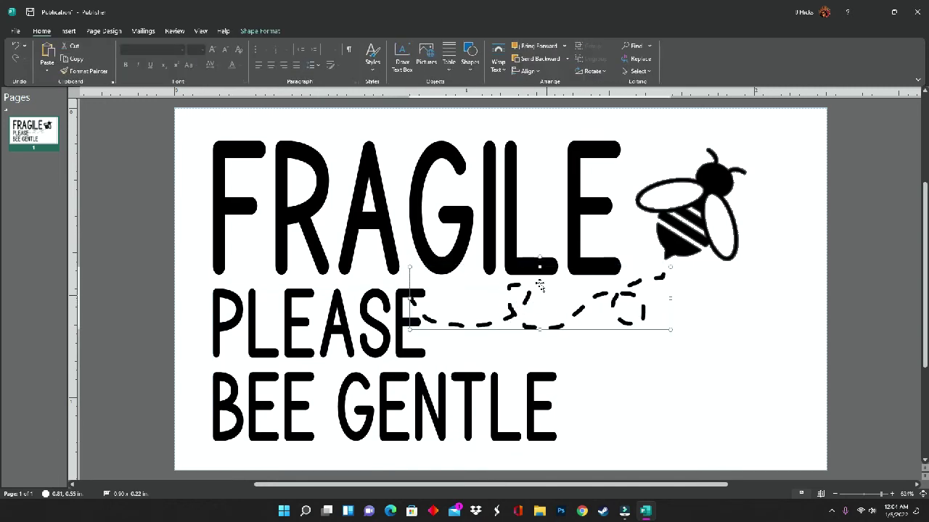
left_click_drag(539, 258, 528, 261)
left_click_drag(629, 292, 648, 310)
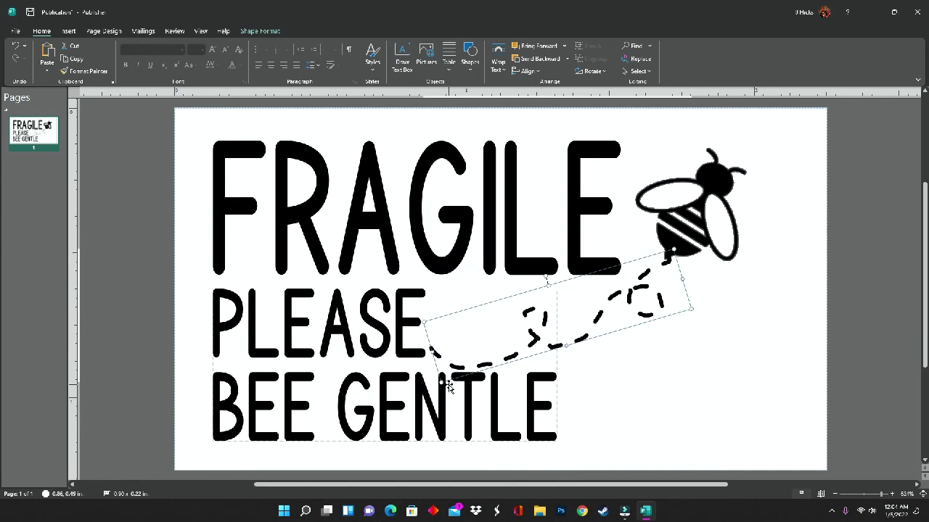
left_click_drag(682, 256, 656, 259)
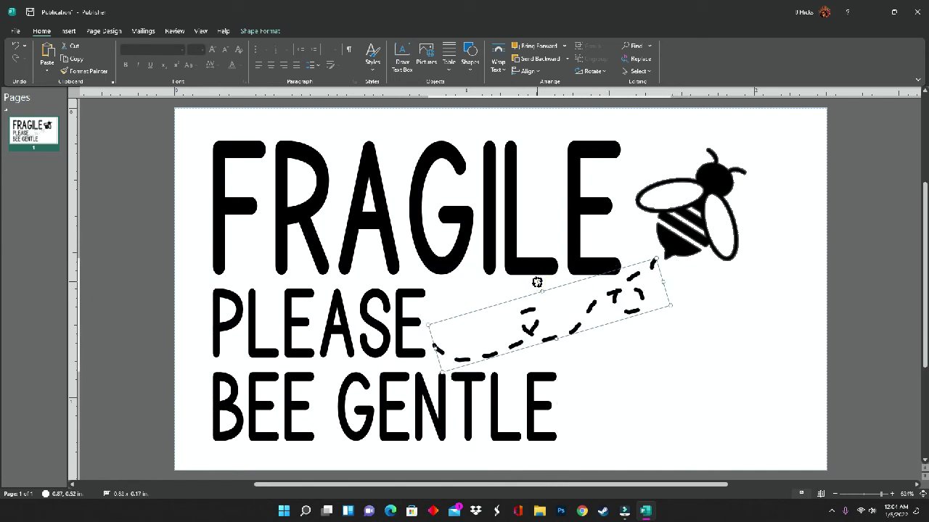
left_click_drag(537, 282, 544, 280)
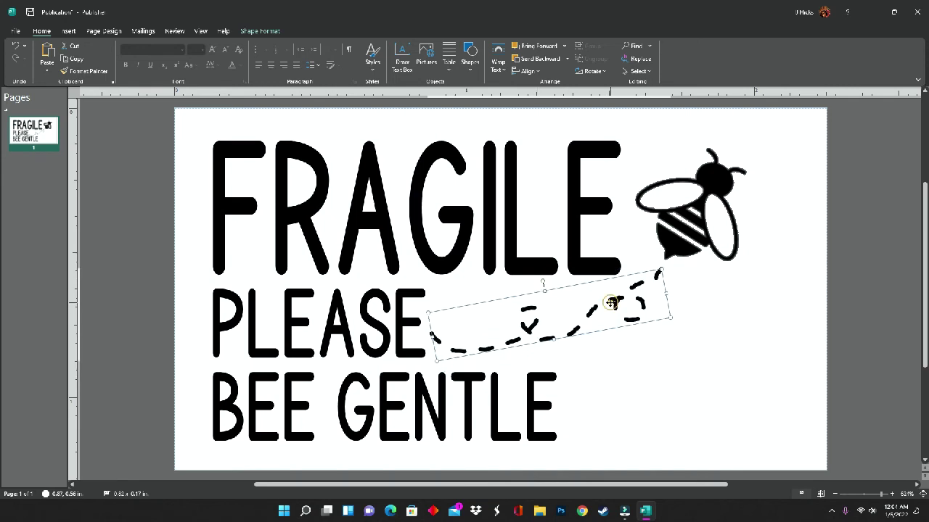
left_click_drag(612, 310, 612, 307)
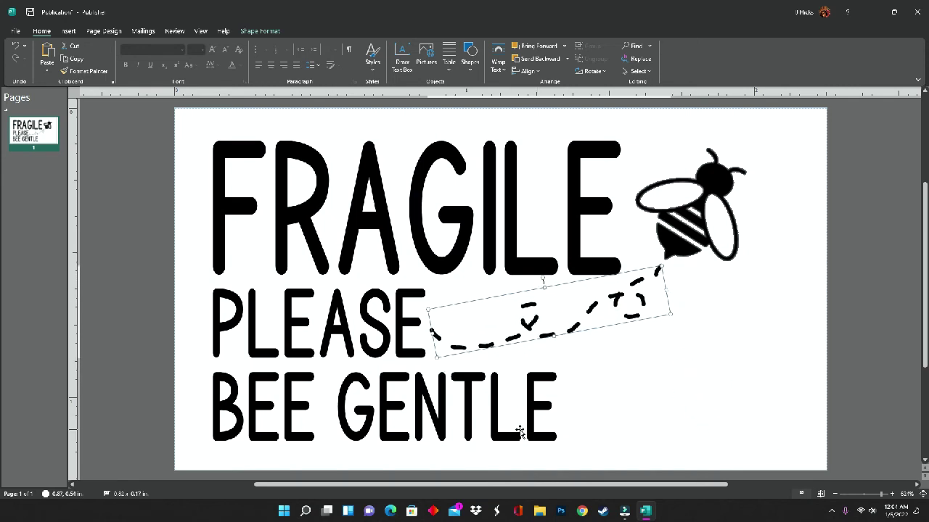
Insert a plain WordArt reading "Thank you" in the Arkina script font
left_click(69, 31)
left_click(402, 55)
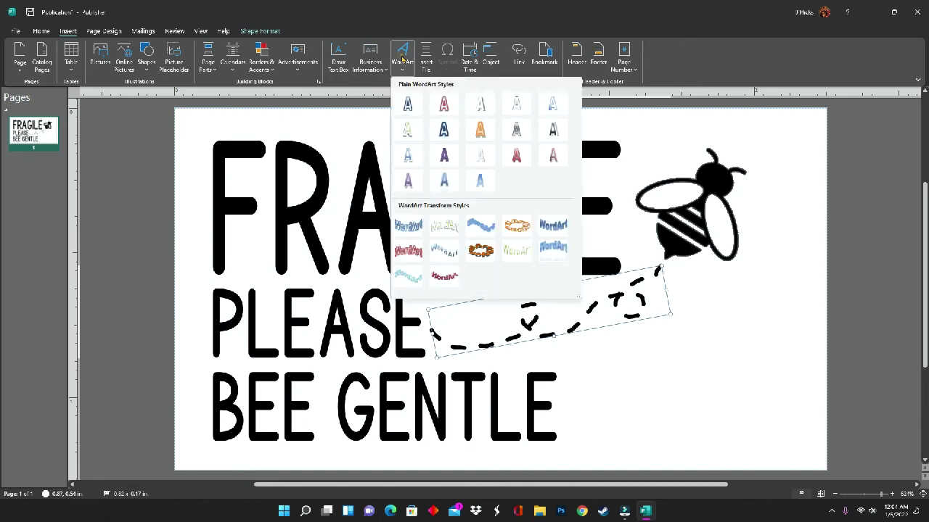
key("Escape")
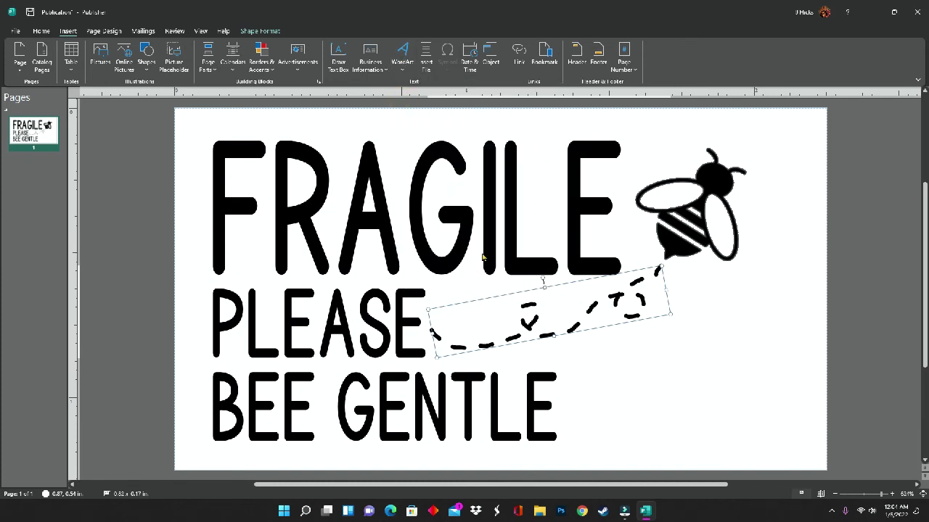
type("Thank you")
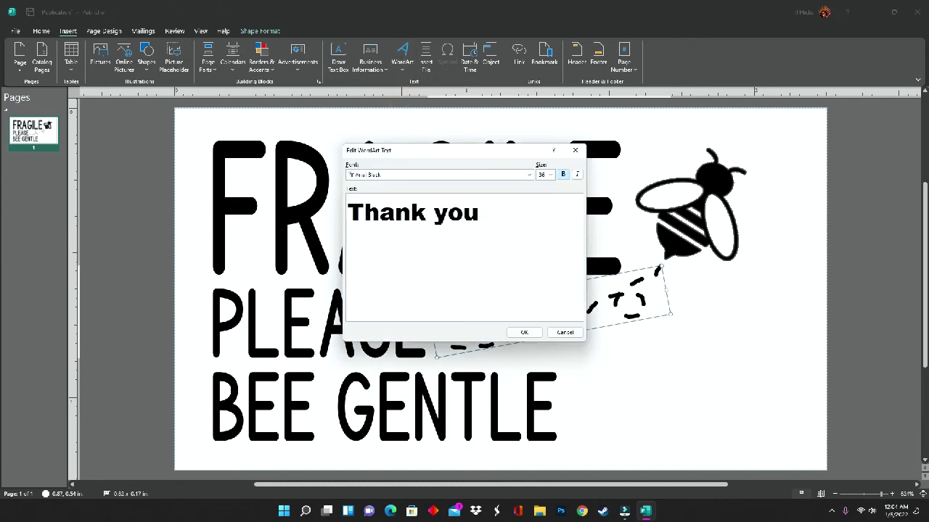
triple_click(505, 227)
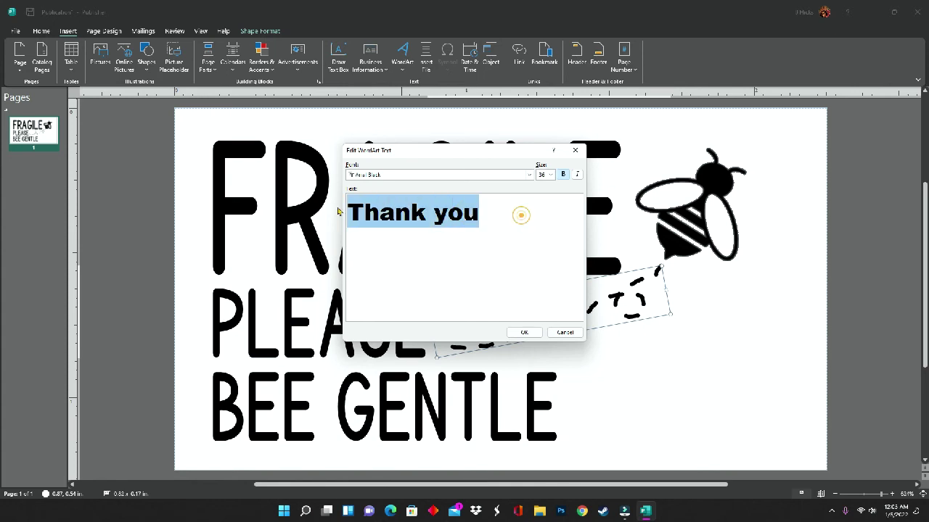
left_click(529, 175)
scroll(491, 222, "down", 2)
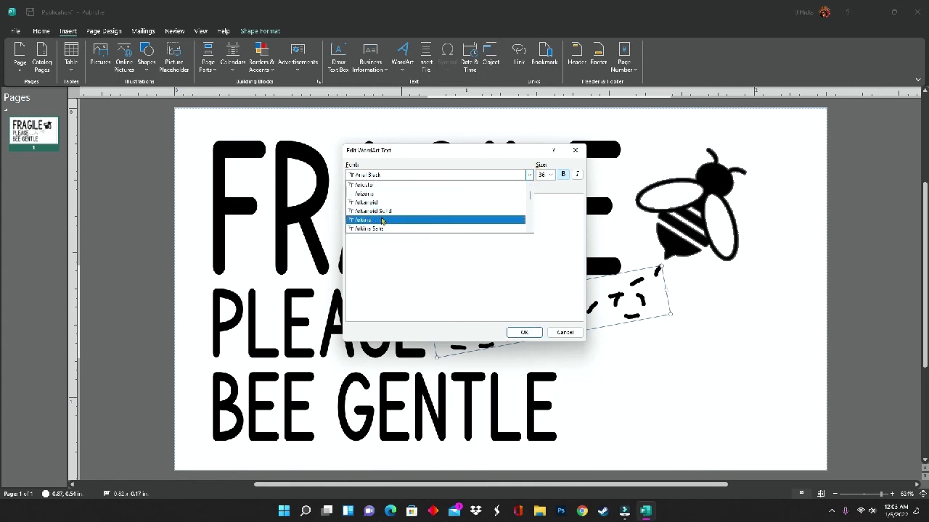
left_click(464, 215)
left_click(524, 332)
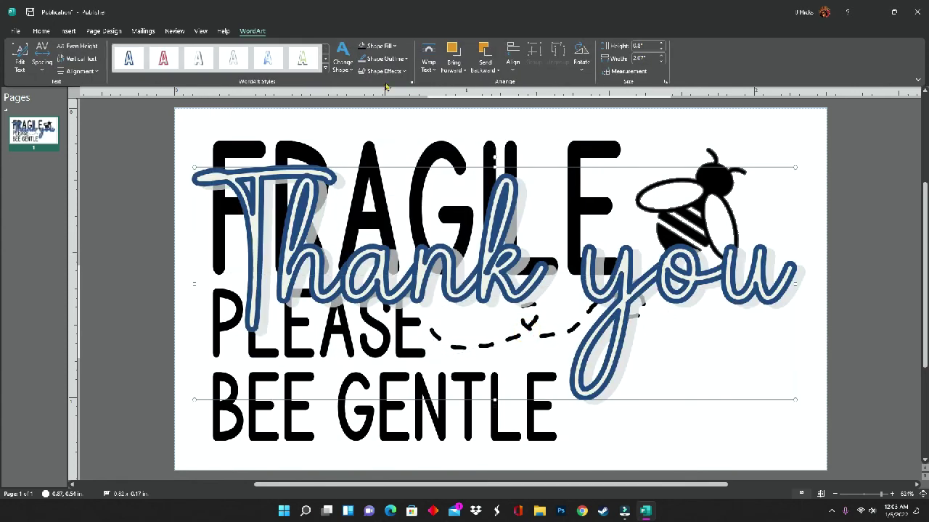
Fill the Thank you lettering with black and remove its outline and shadow
left_click(394, 45)
left_click(360, 70)
left_click(388, 60)
left_click(396, 164)
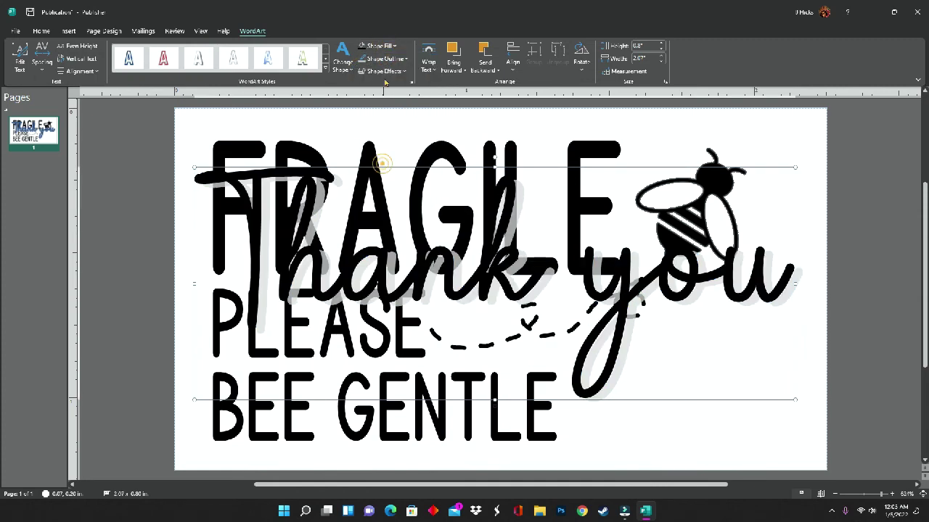
left_click(383, 70)
mouse_move(395, 90)
left_click(442, 109)
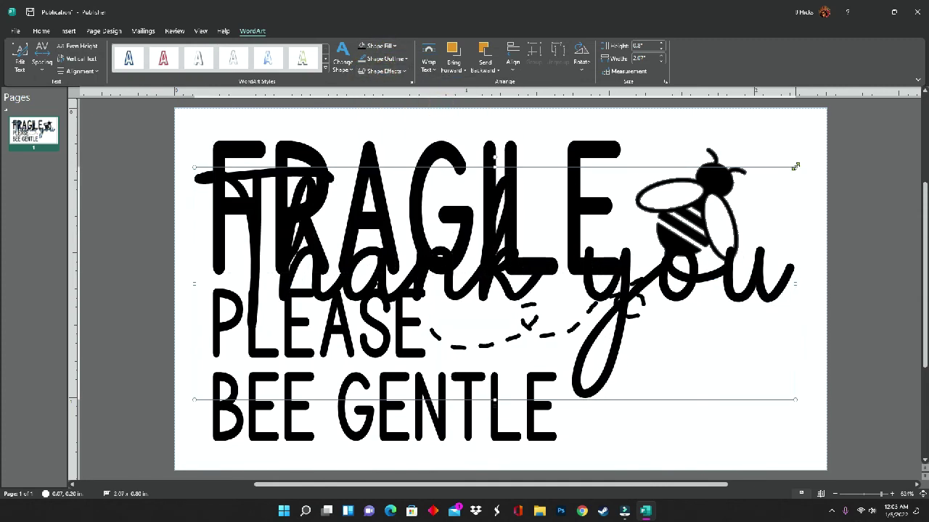
Shrink the Thank you lettering to about 0.80 × 0.25 in and place it beside BEE GENTLE, at about 1.43, 0.94 in
left_click_drag(795, 167, 541, 276)
left_click_drag(527, 348, 806, 368)
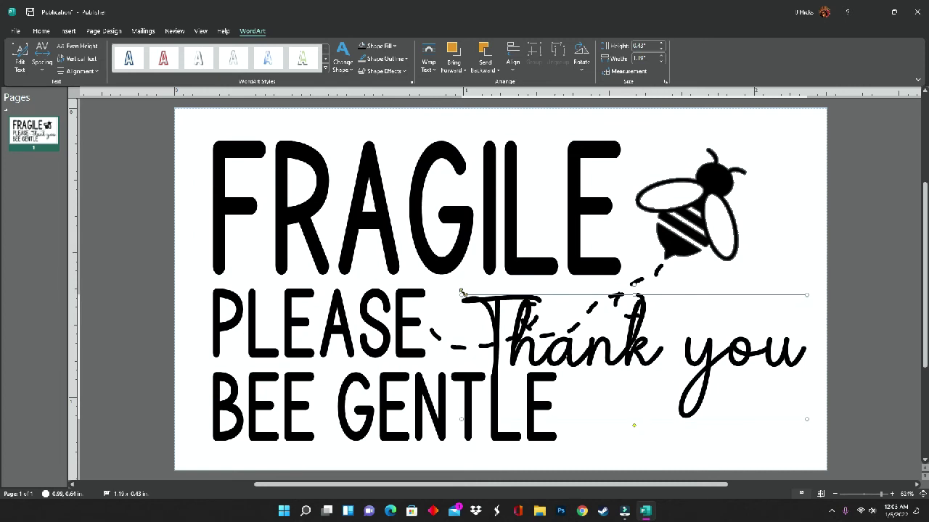
left_click_drag(462, 294, 575, 348)
left_click_drag(627, 371, 642, 402)
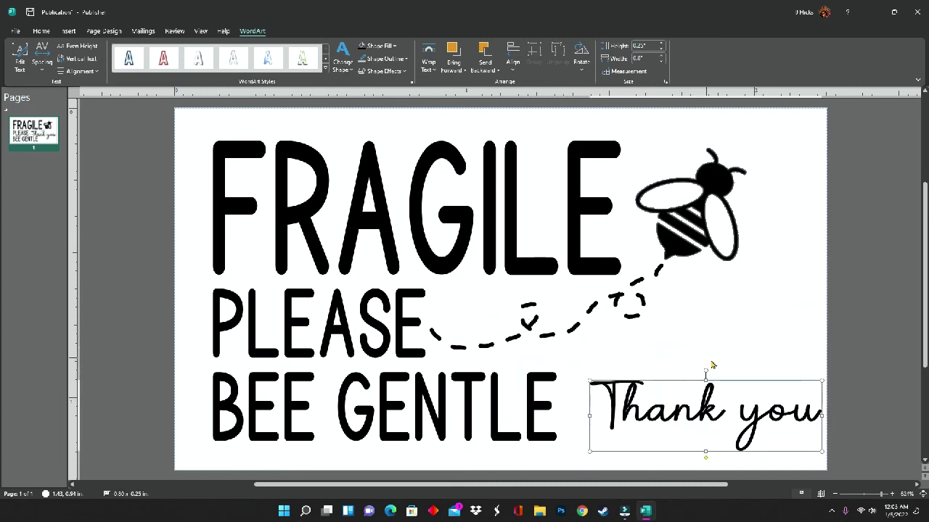
Rotate Thank you counterclockwise so it slants up to the right, and raise it into the space beneath the bee's dashed trail
left_click_drag(705, 371, 673, 370)
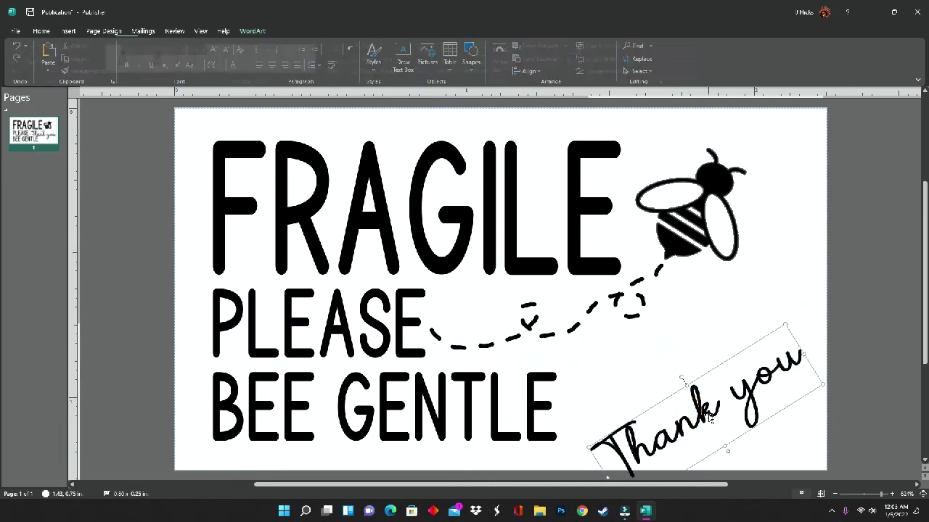
left_click_drag(696, 418, 700, 390)
left_click(757, 428)
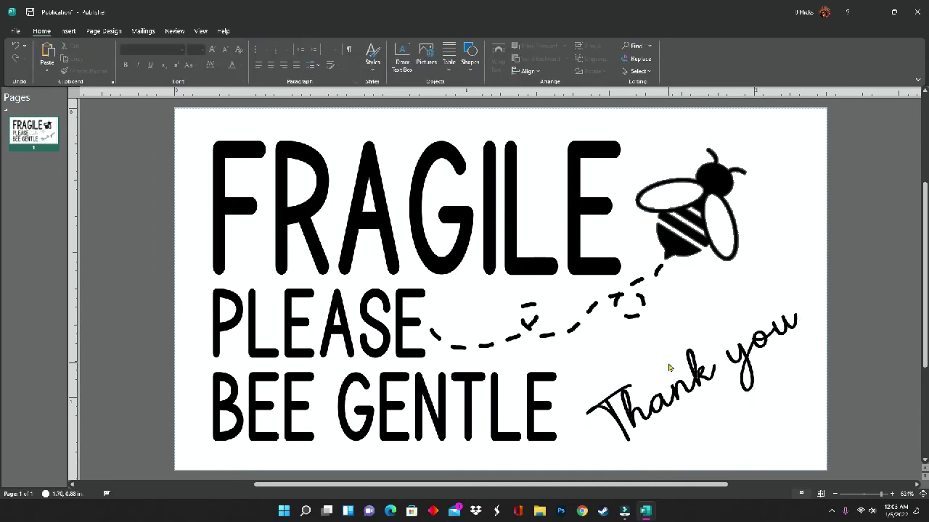
Open the Save As options for the finished label
left_click(12, 31)
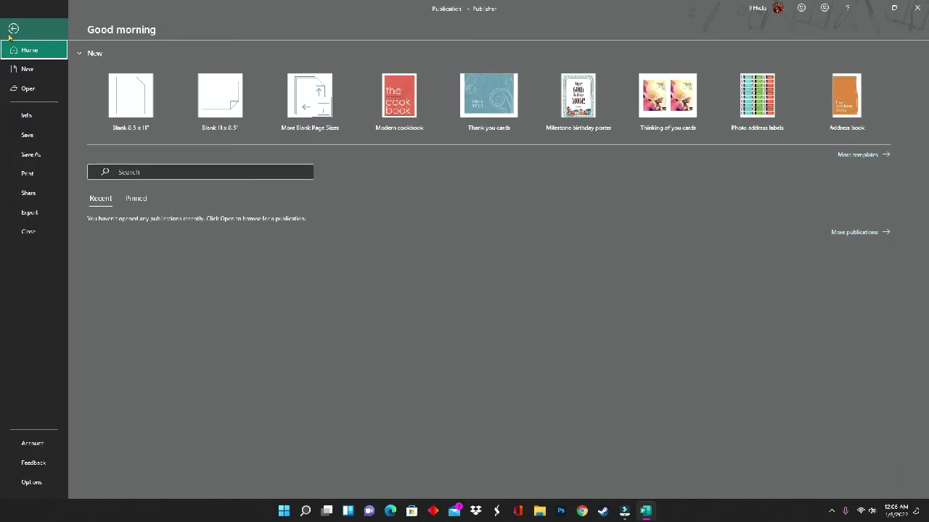
left_click(29, 154)
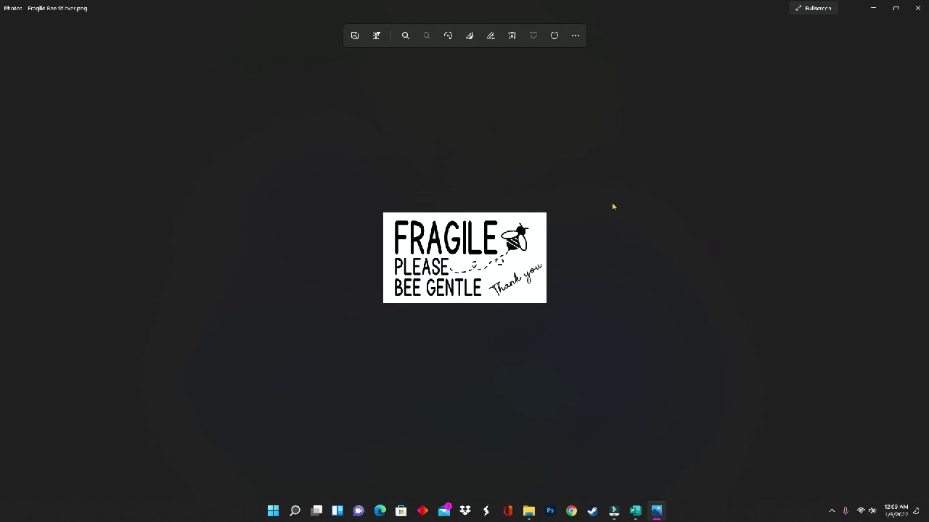
In Photos, open the print settings for Fragile Bee Sticker.png and set the paper size to 2.25"x1.25" (57mm x 32mm)
left_click(575, 35)
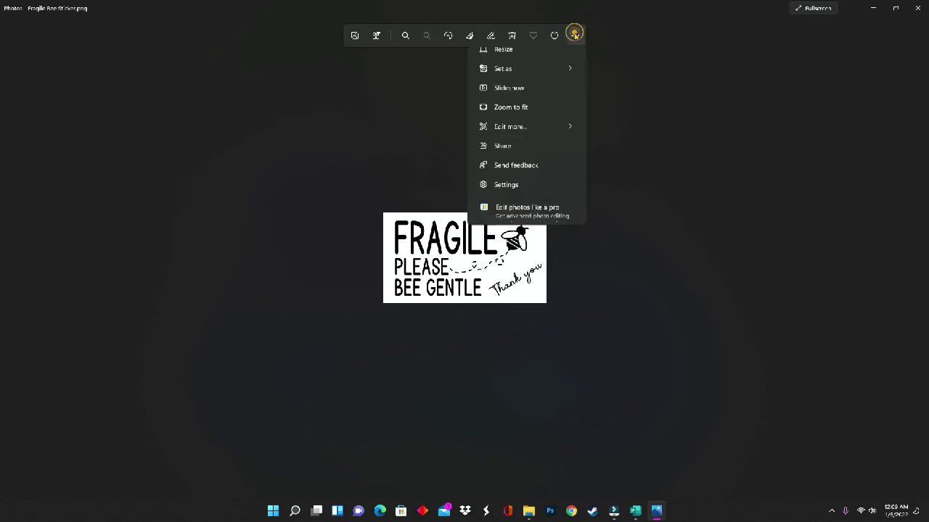
left_click(523, 81)
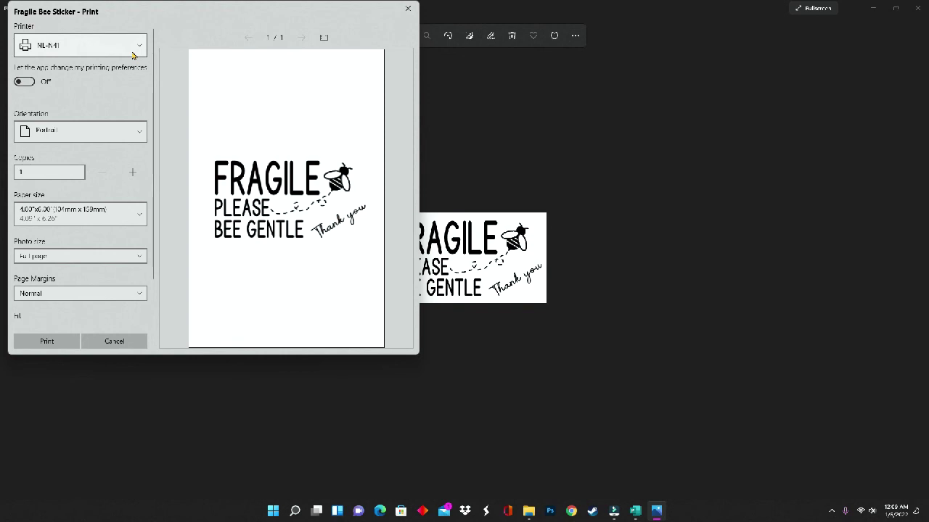
left_click(121, 218)
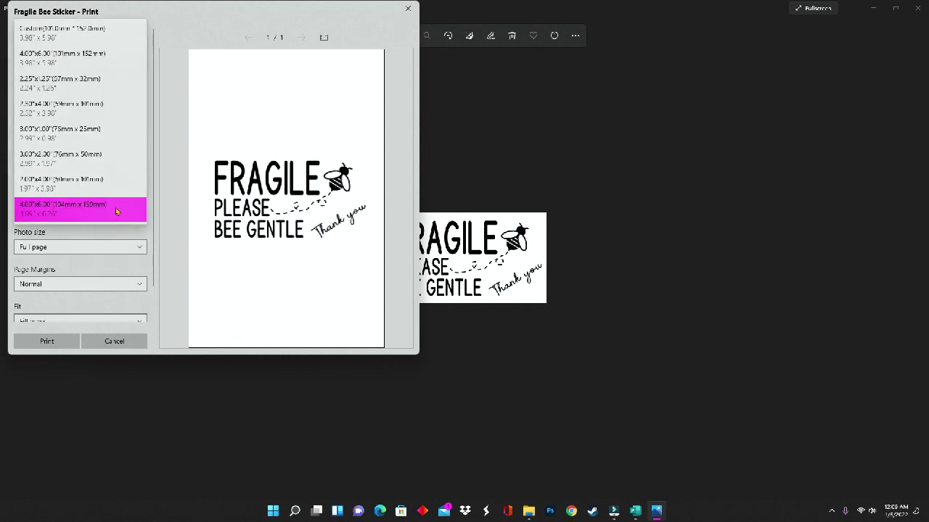
left_click(98, 93)
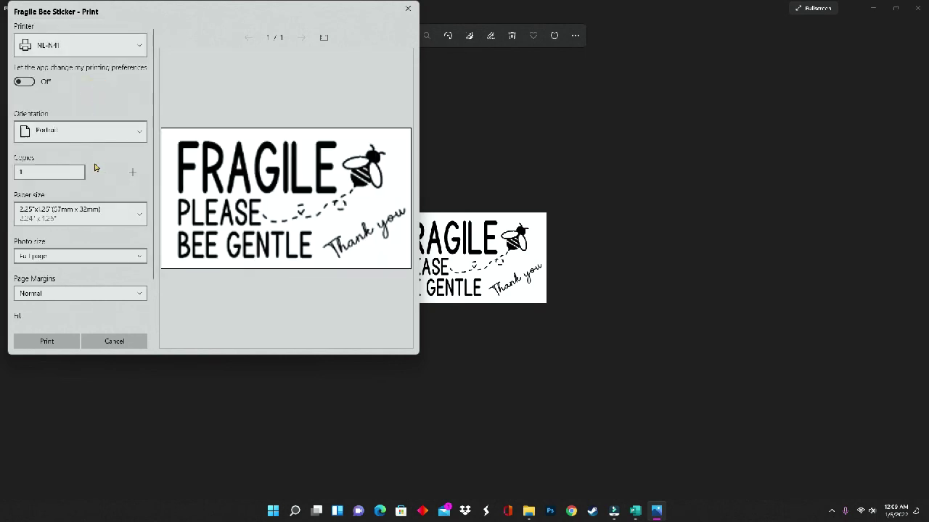
Set the number of copies to 10 and print the bee stickers on the NL-N41 printer
left_click(75, 174)
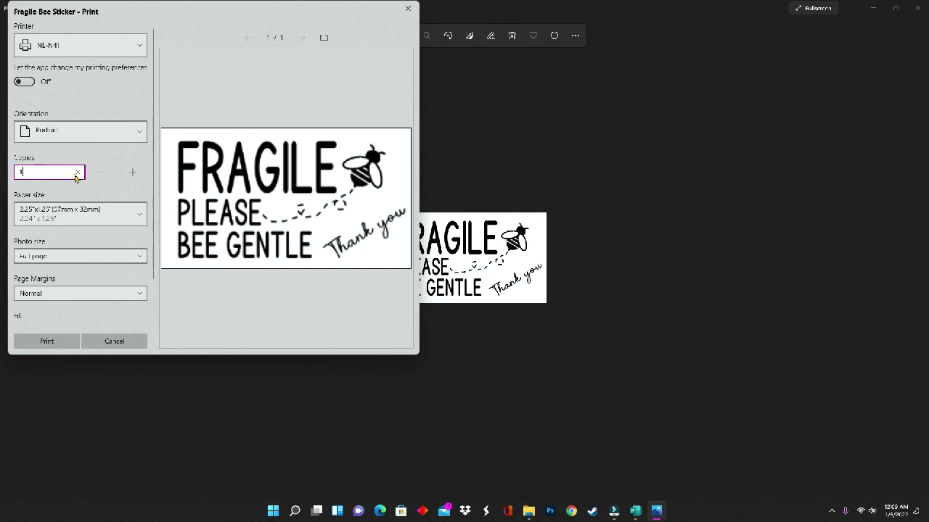
type("0")
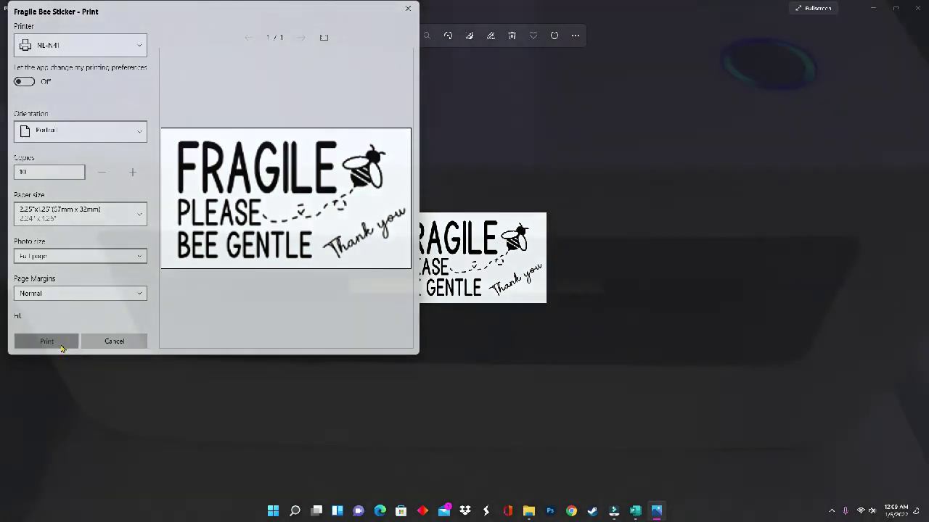
left_click(61, 345)
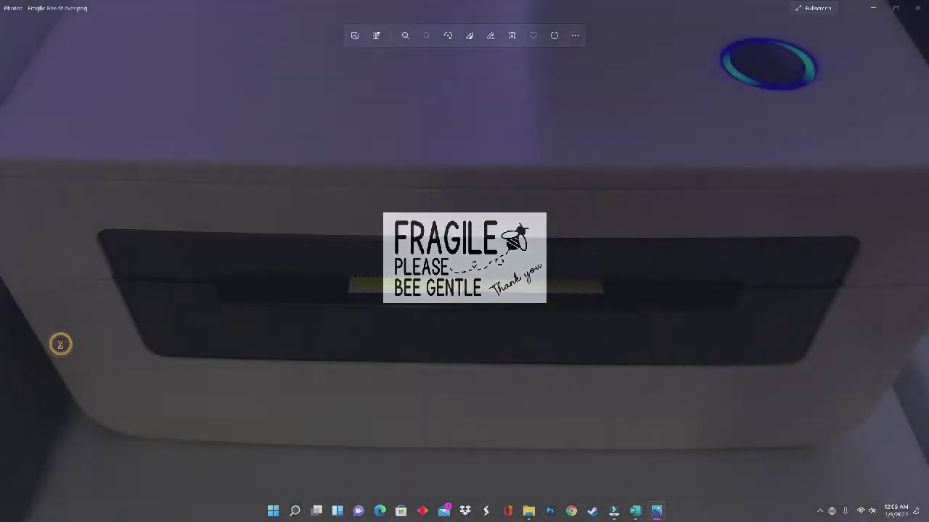